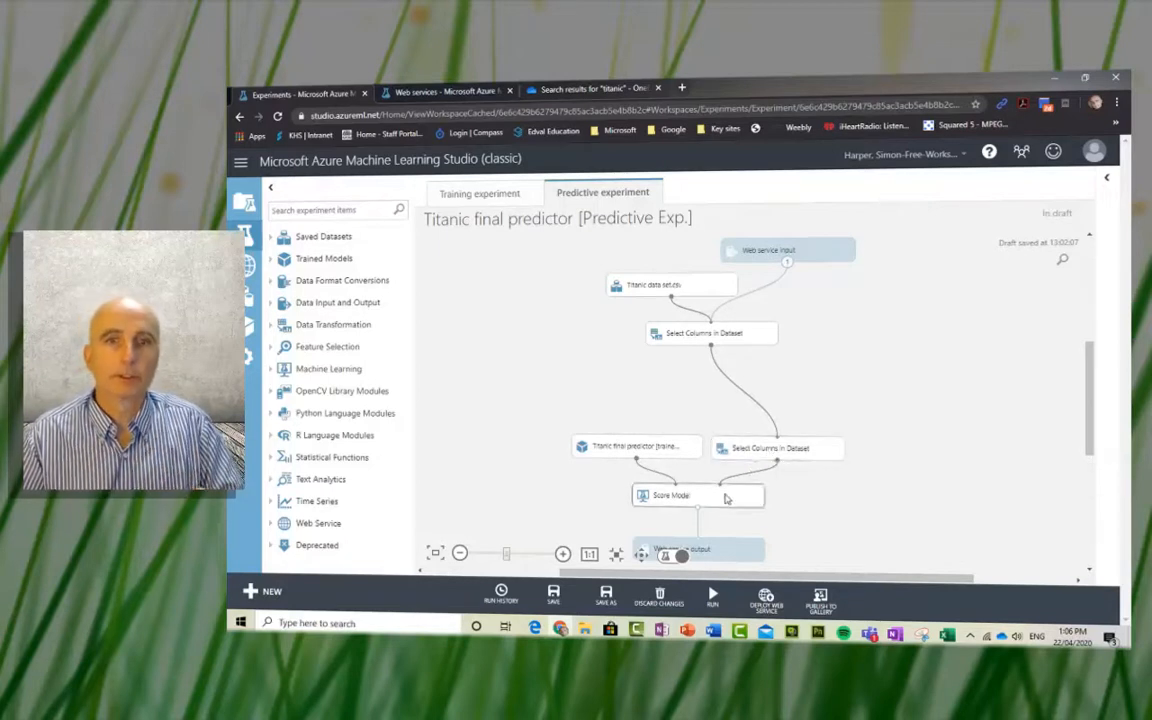
- Move the Web service input module aside and delete its connection to the first Select Columns in Dataset module
{"action": "left_click_drag", "start_coordinate": [783, 249], "coordinate": [833, 242]}
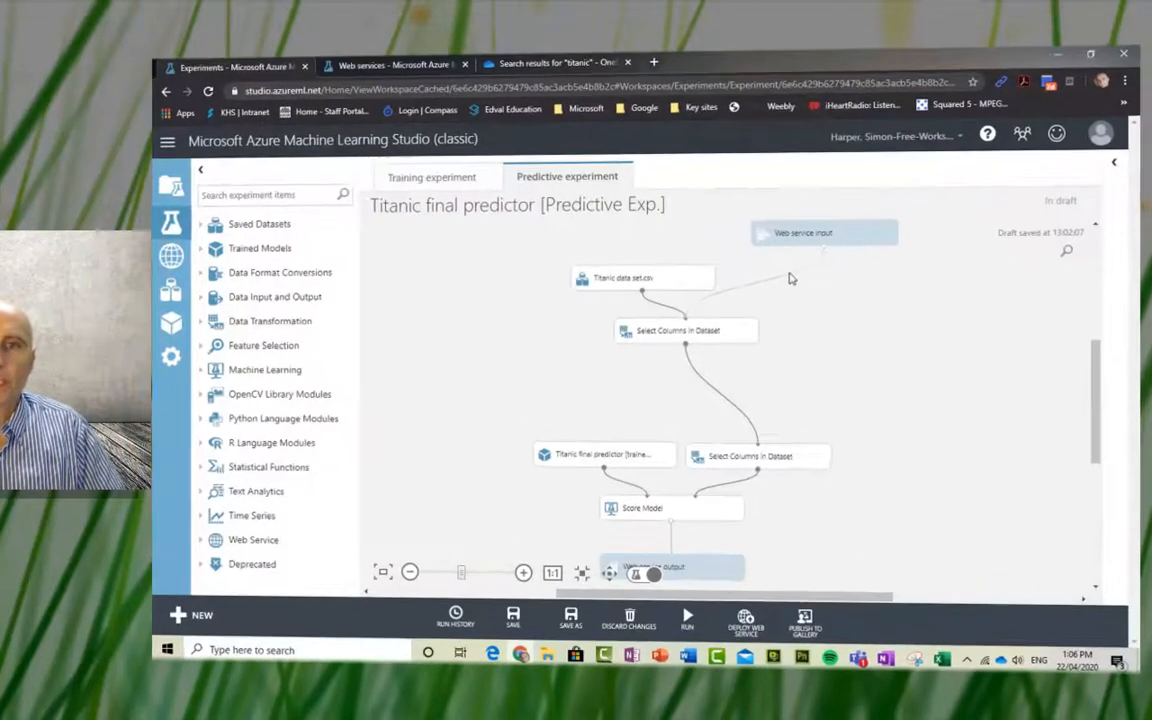
{"action": "right_click", "coordinate": [816, 283]}
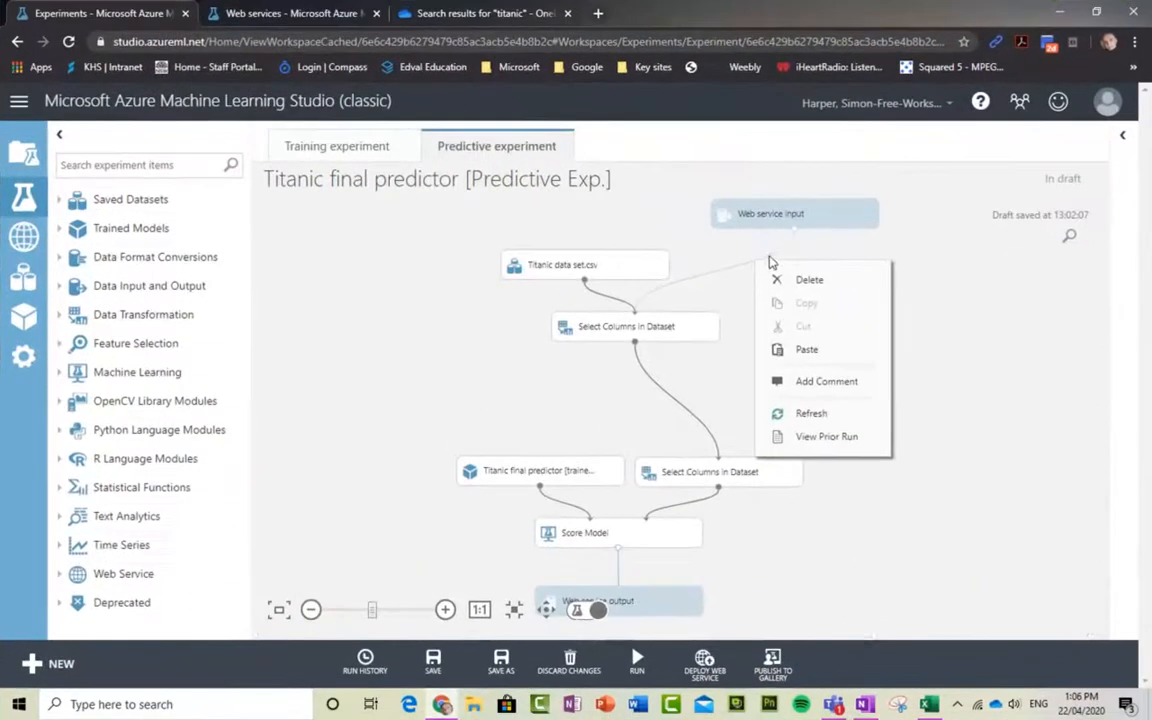
{"action": "left_click", "coordinate": [808, 281]}
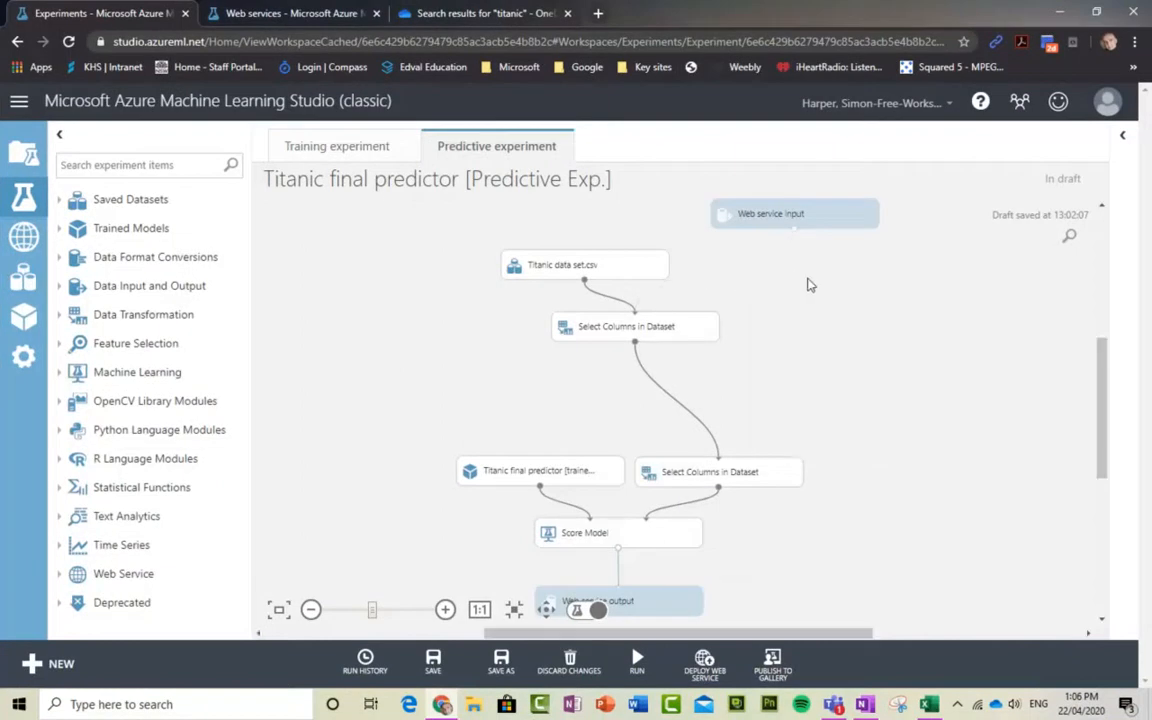
- Place the Web service input module beside the lower Select Columns in Dataset module and connect it to Score Model's dataset input
{"action": "left_click_drag", "start_coordinate": [792, 218], "coordinate": [776, 515]}
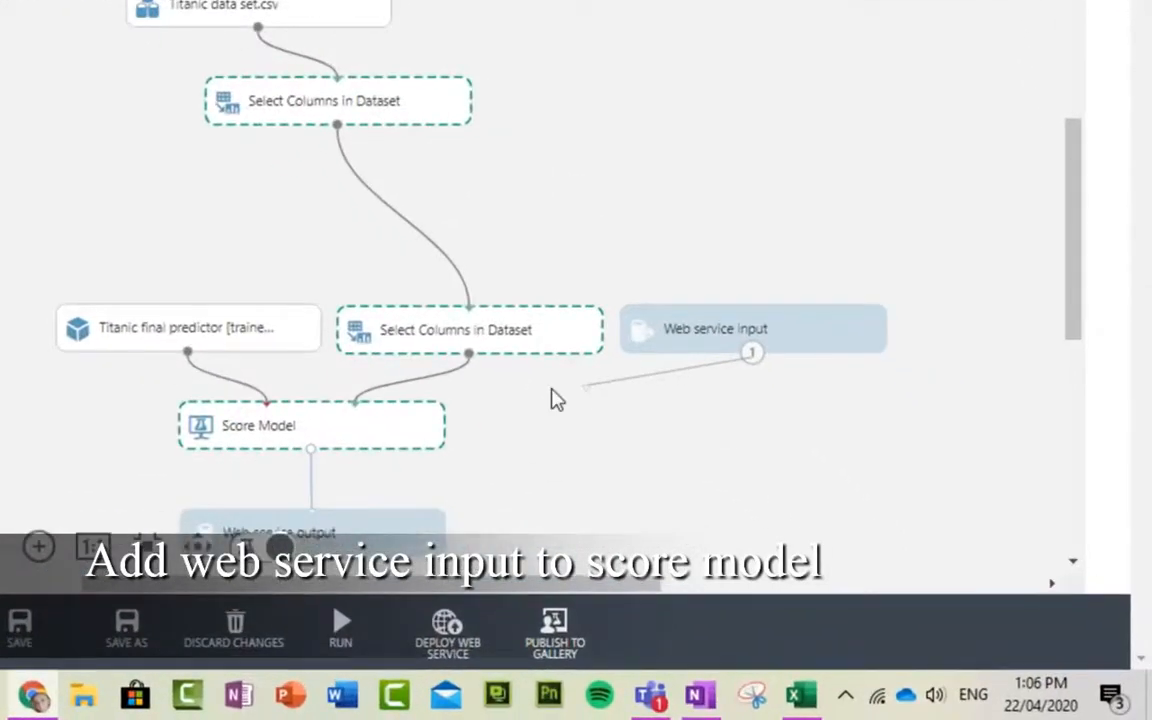
{"action": "left_click_drag", "start_coordinate": [557, 400], "coordinate": [356, 416]}
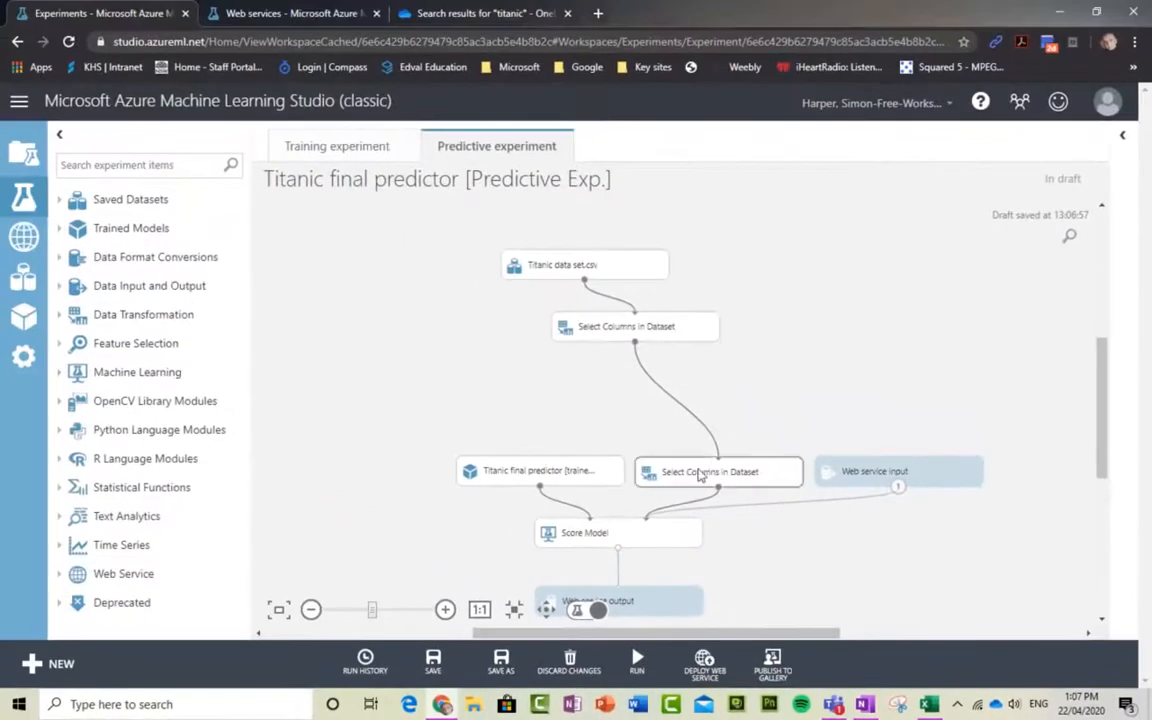
{"action": "left_click_drag", "start_coordinate": [890, 469], "coordinate": [898, 470]}
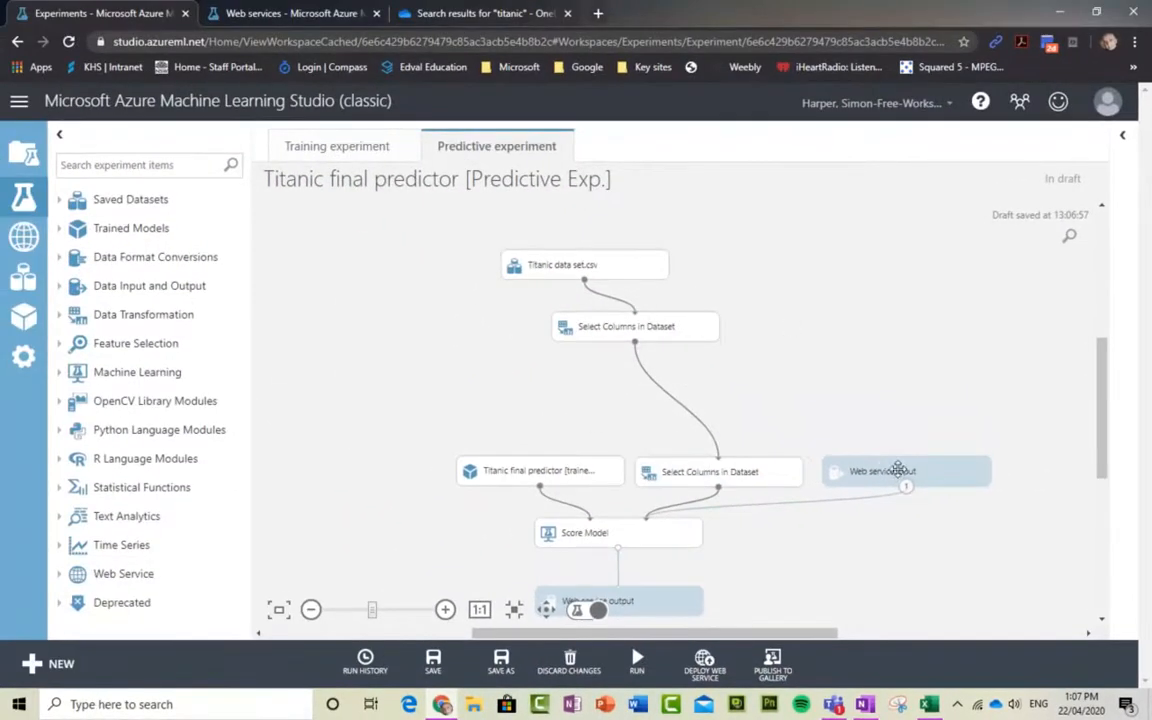
- Move the Web service output module further down and delete its connection from Score Model
{"action": "scroll", "coordinate": [726, 465], "scroll_direction": "down", "scroll_amount": 3}
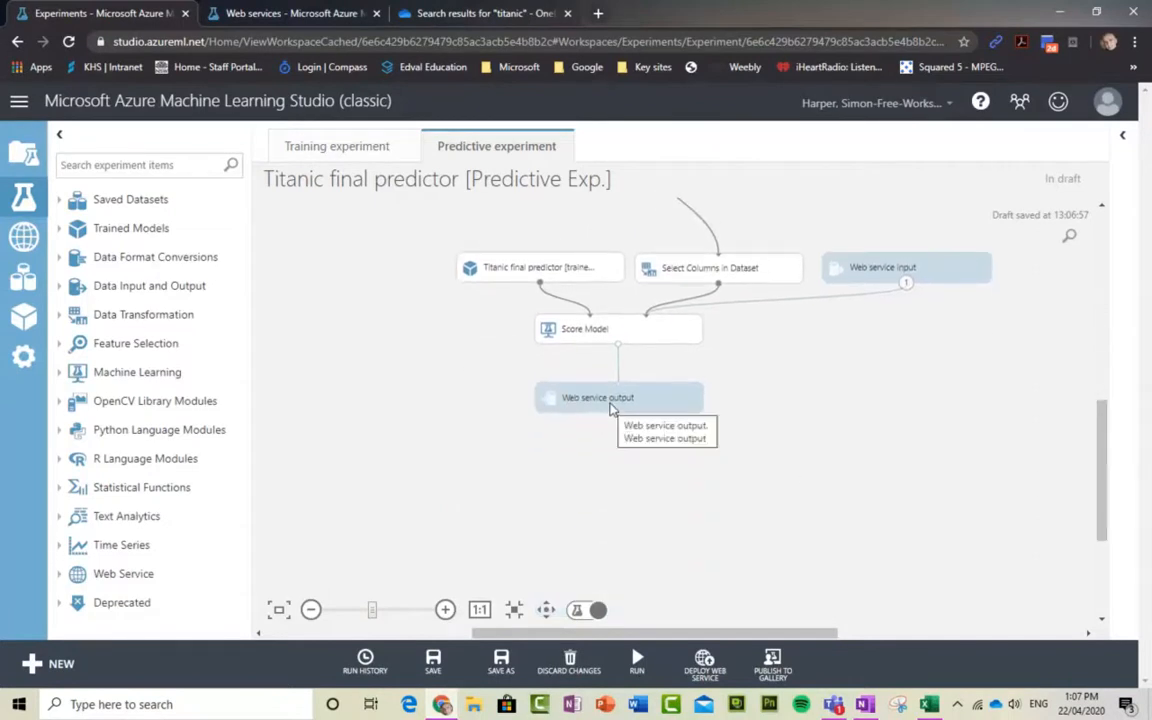
{"action": "left_click_drag", "start_coordinate": [603, 408], "coordinate": [600, 450]}
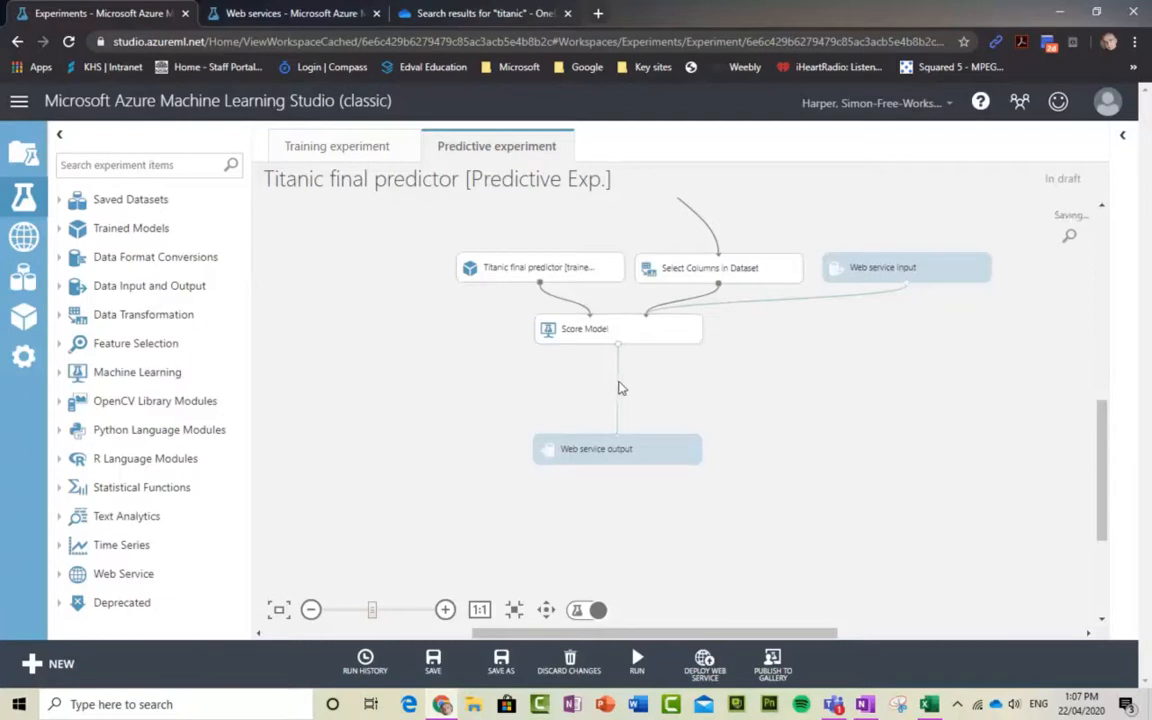
{"action": "right_click", "coordinate": [618, 388]}
{"action": "left_click", "coordinate": [664, 398]}
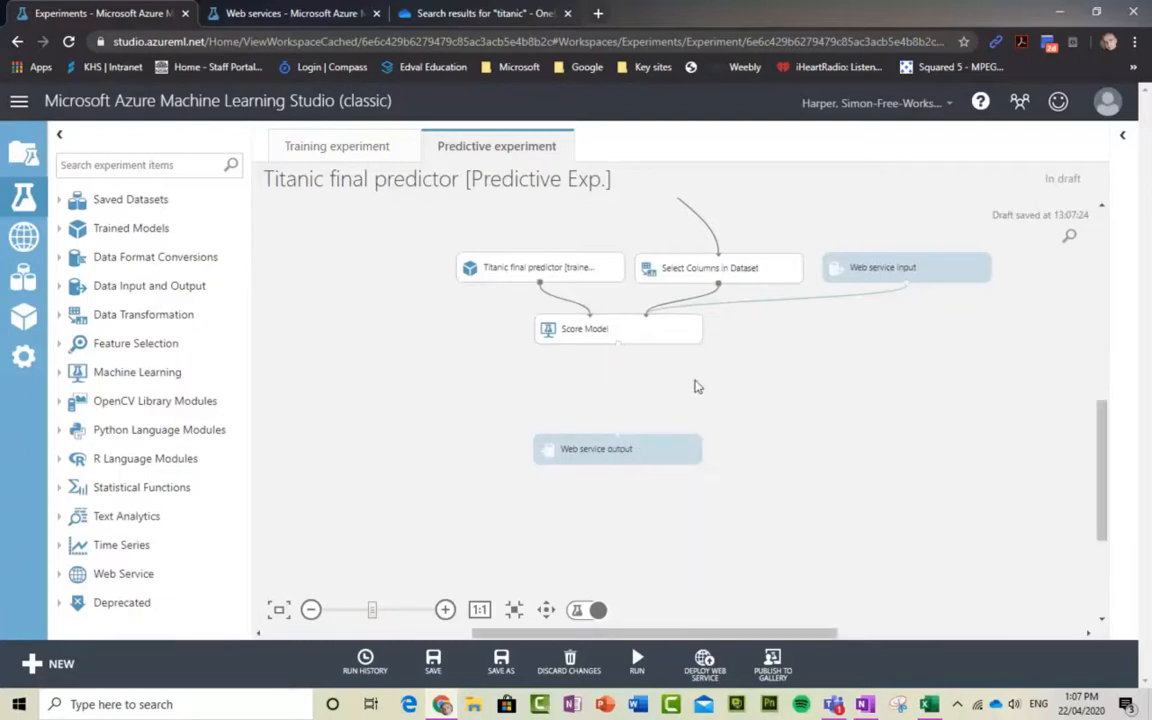
- Find the Select Columns in Dataset module by searching "select column" and place it between Score Model and Web service output
{"action": "left_click", "coordinate": [148, 168]}
{"action": "type", "text": "sel"}
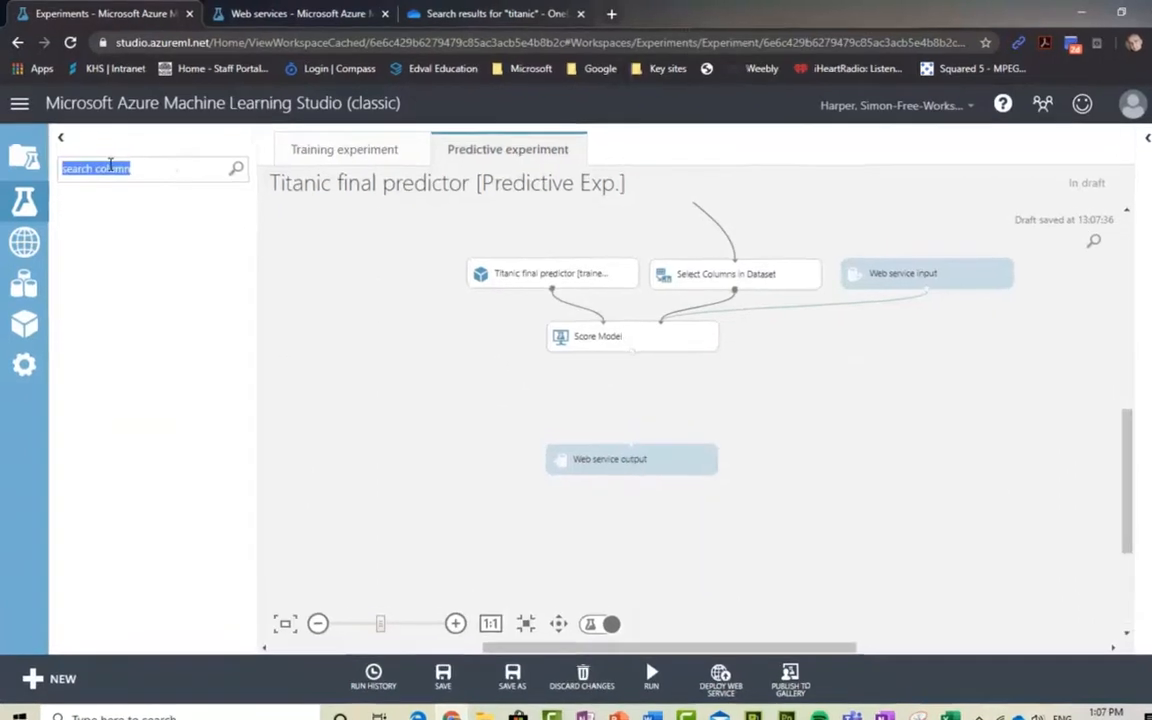
{"action": "type", "text": "ect col"}
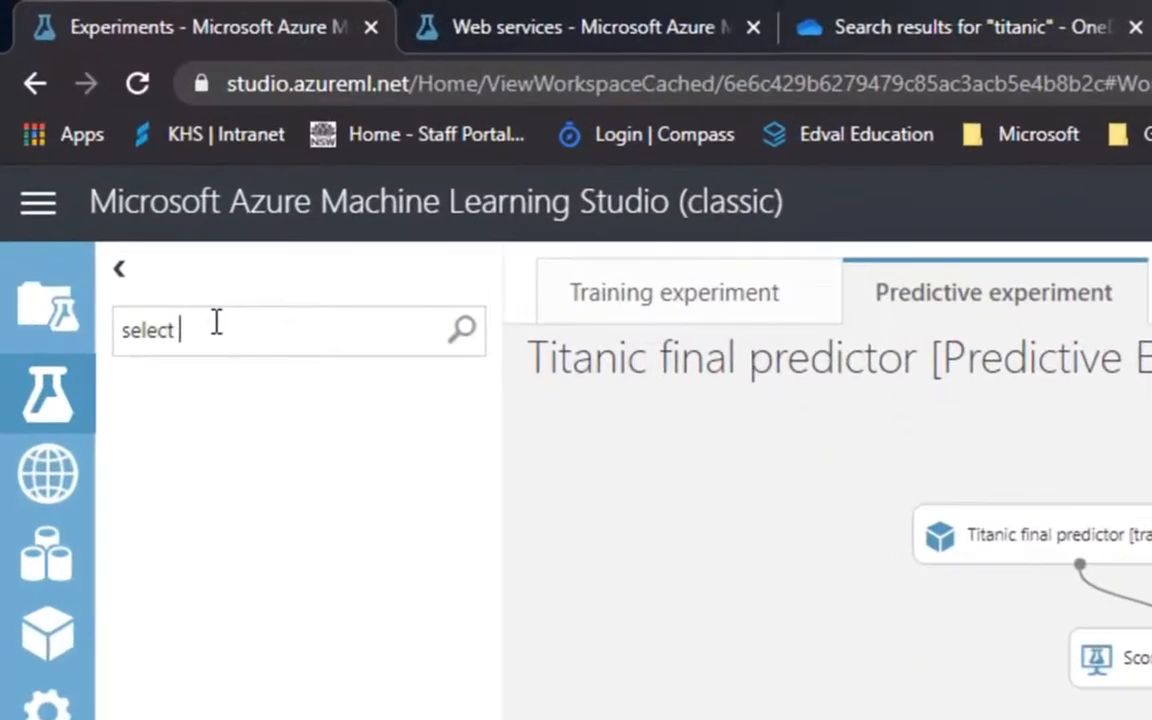
{"action": "type", "text": "umn"}
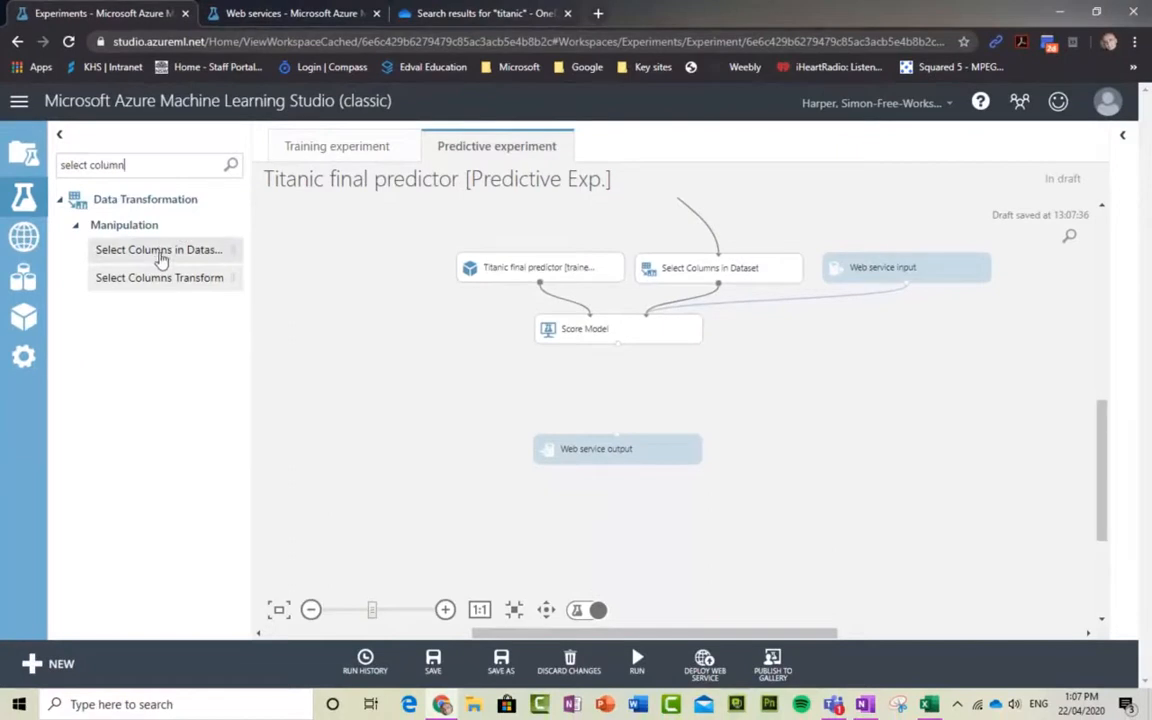
{"action": "left_click_drag", "start_coordinate": [155, 252], "coordinate": [621, 397]}
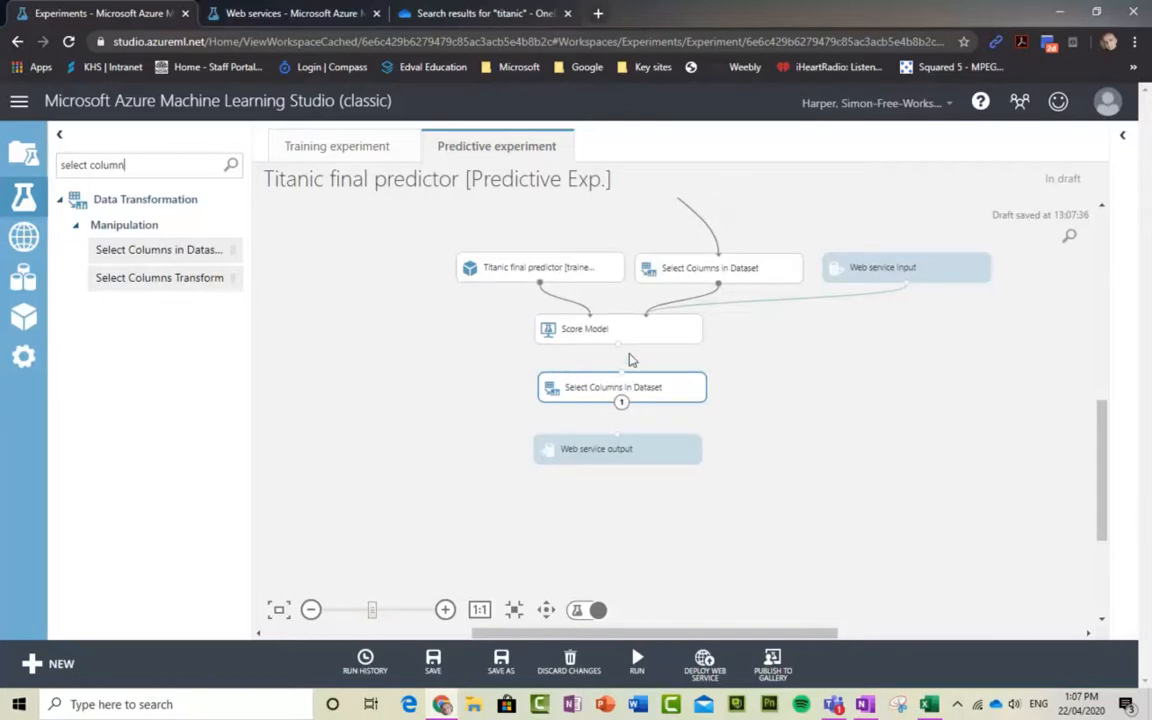
- Connect Score Model to the new Select Columns in Dataset module and that module to Web service output, aligning it between them
{"action": "mouse_move", "coordinate": [620, 344]}
{"action": "left_mouse_down"}
{"action": "mouse_move", "coordinate": [621, 372]}
{"action": "mouse_move", "coordinate": [619, 344]}
{"action": "left_mouse_up"}
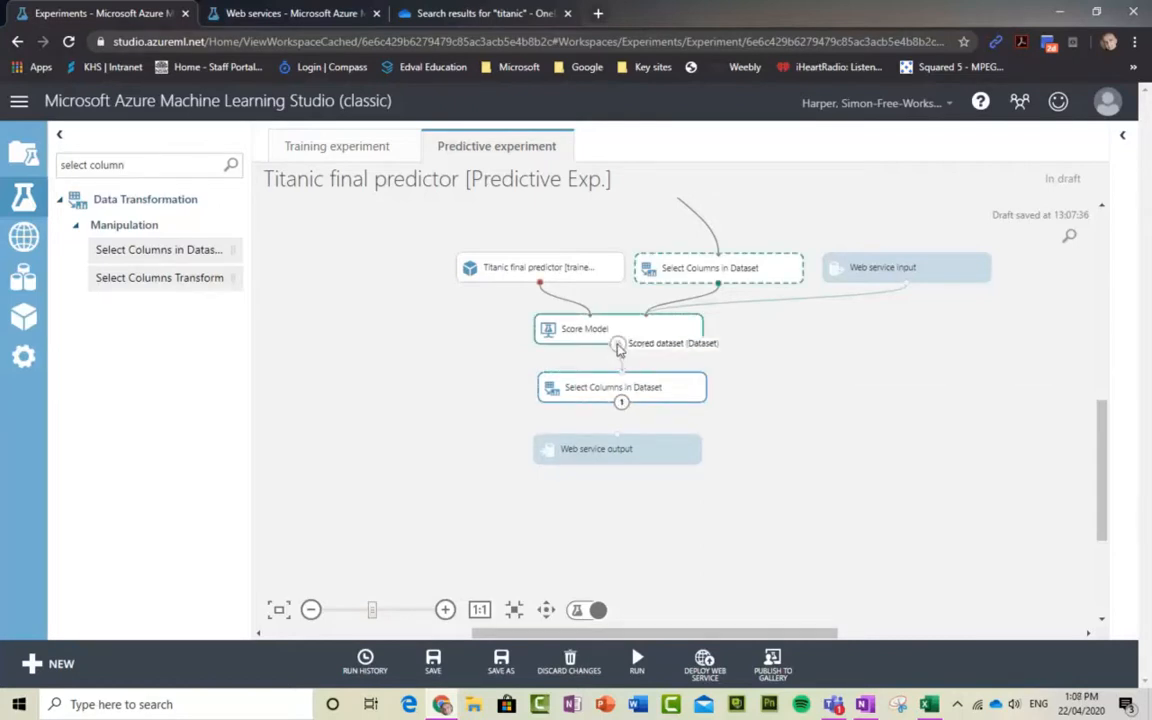
{"action": "left_click_drag", "start_coordinate": [621, 401], "coordinate": [619, 434]}
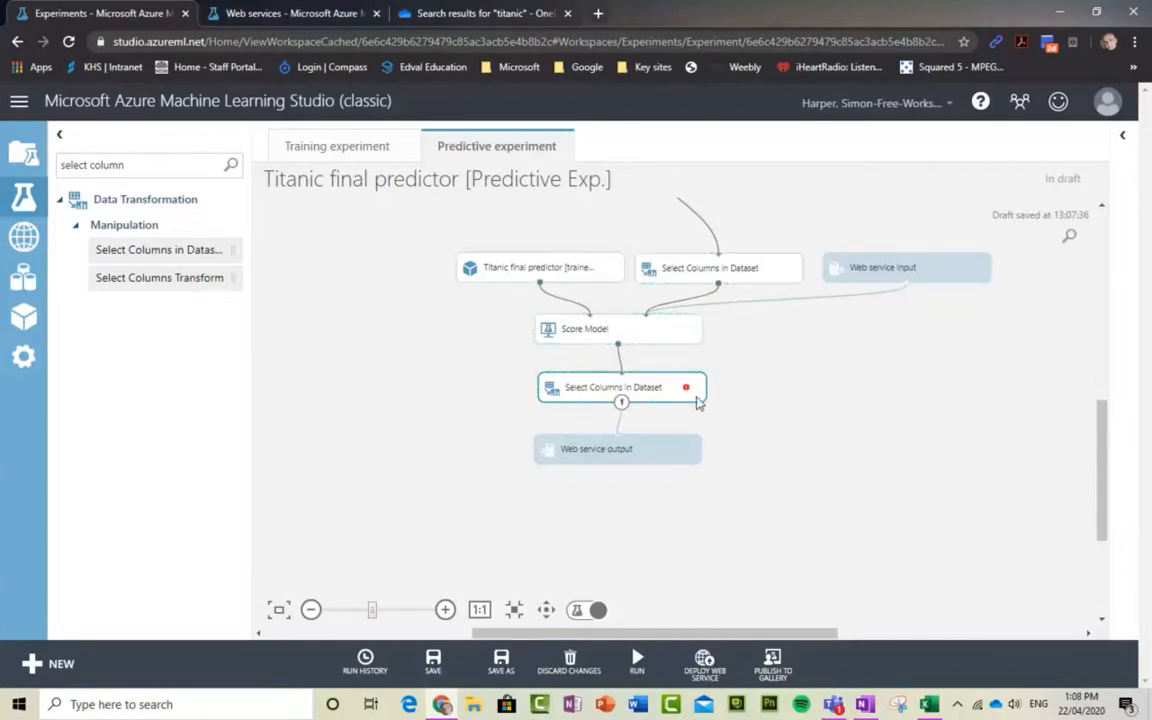
{"action": "mouse_move", "coordinate": [688, 393]}
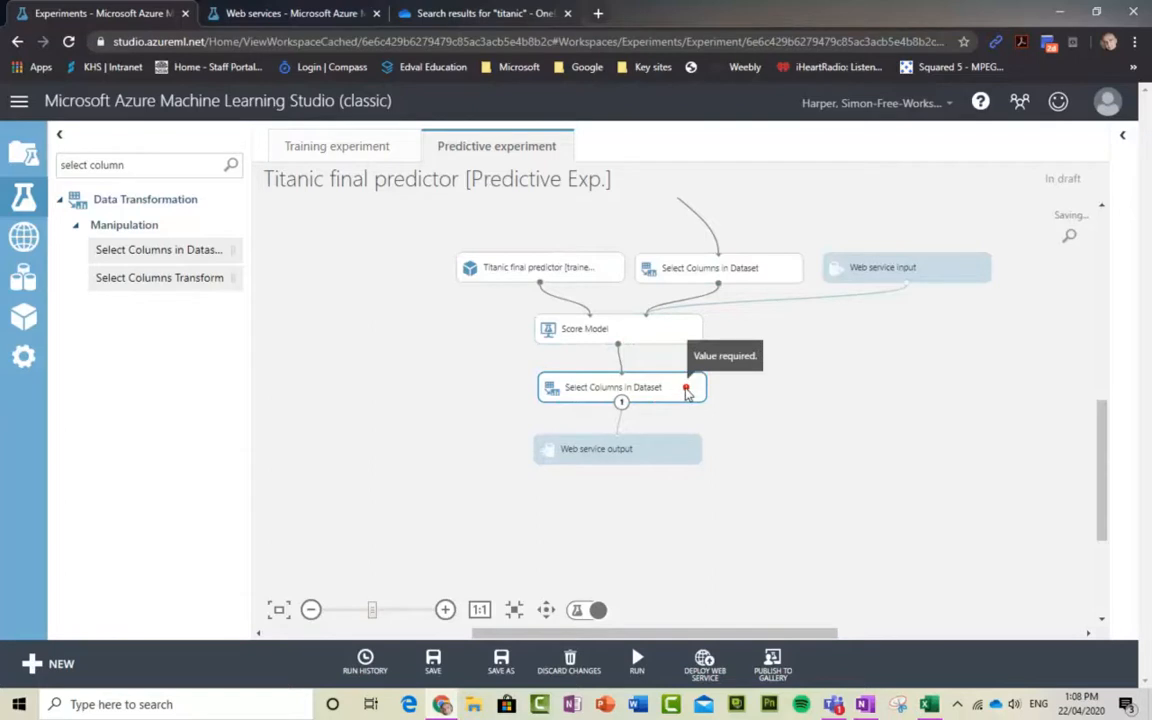
{"action": "left_click_drag", "start_coordinate": [575, 386], "coordinate": [569, 386]}
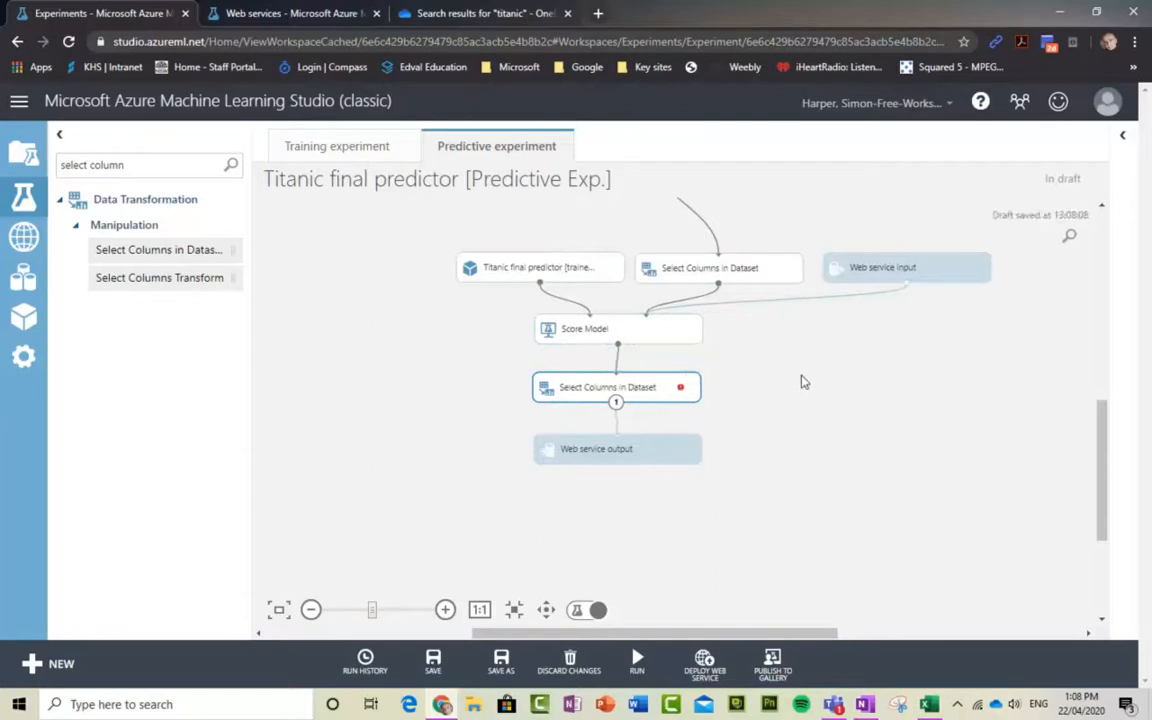
- Configure the new Select Columns in Dataset module to begin with all columns and include the column name Scored Labels
{"action": "scroll", "coordinate": [940, 395], "scroll_direction": "up", "scroll_amount": 1}
{"action": "left_click_drag", "start_coordinate": [1098, 440], "coordinate": [1098, 350]}
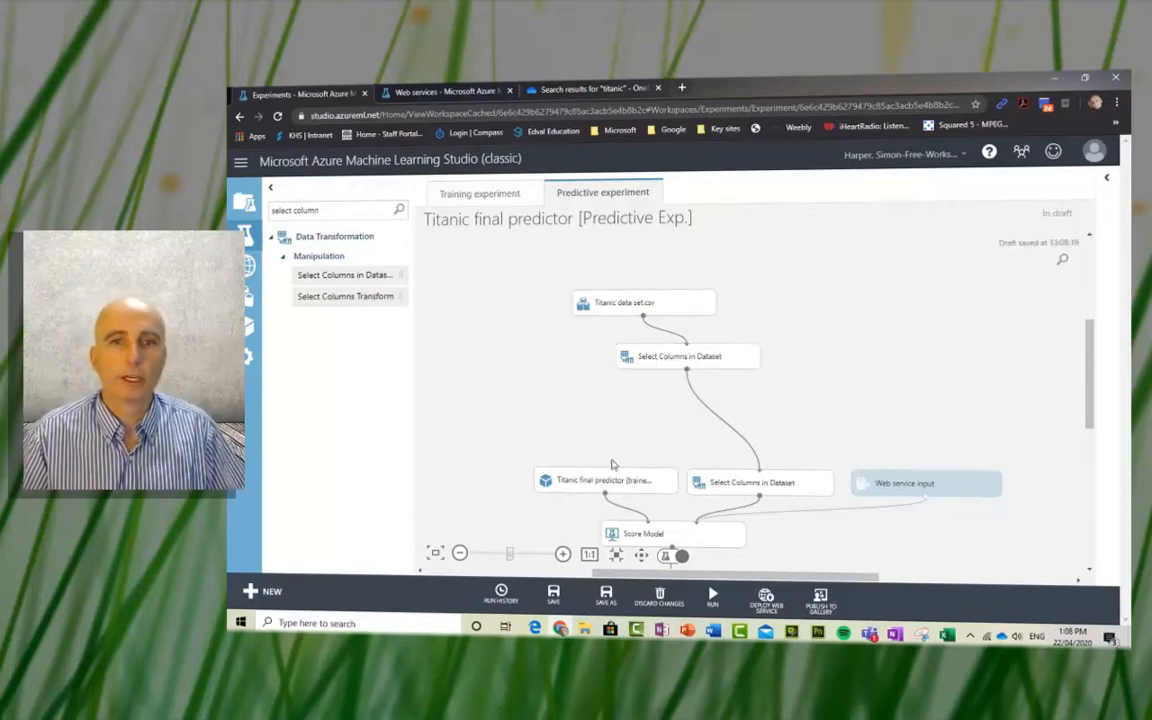
{"action": "left_click_drag", "start_coordinate": [1091, 363], "coordinate": [1091, 438]}
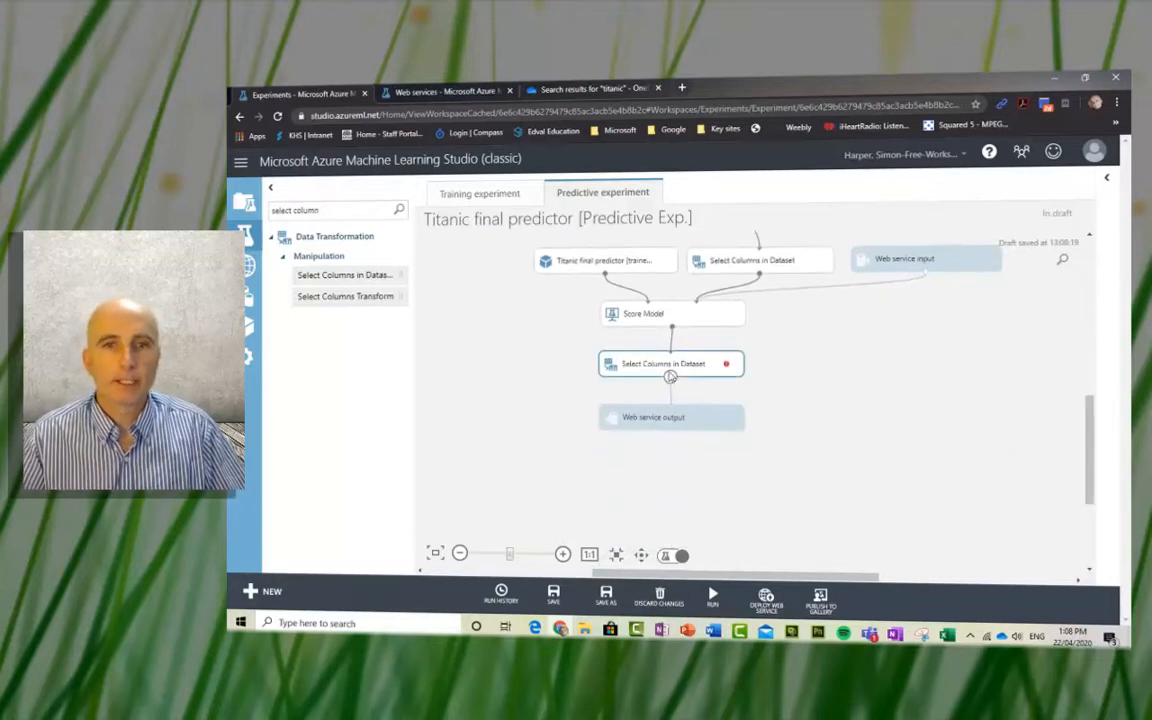
{"action": "left_click", "coordinate": [1106, 177]}
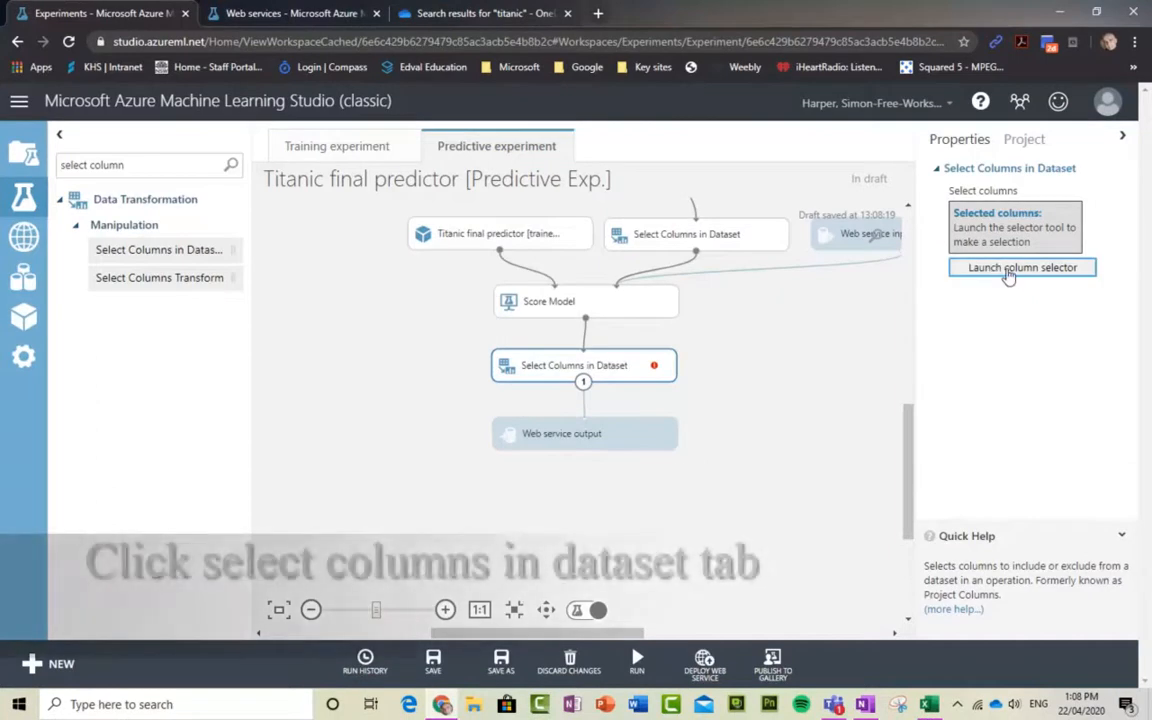
{"action": "left_click", "coordinate": [1008, 275]}
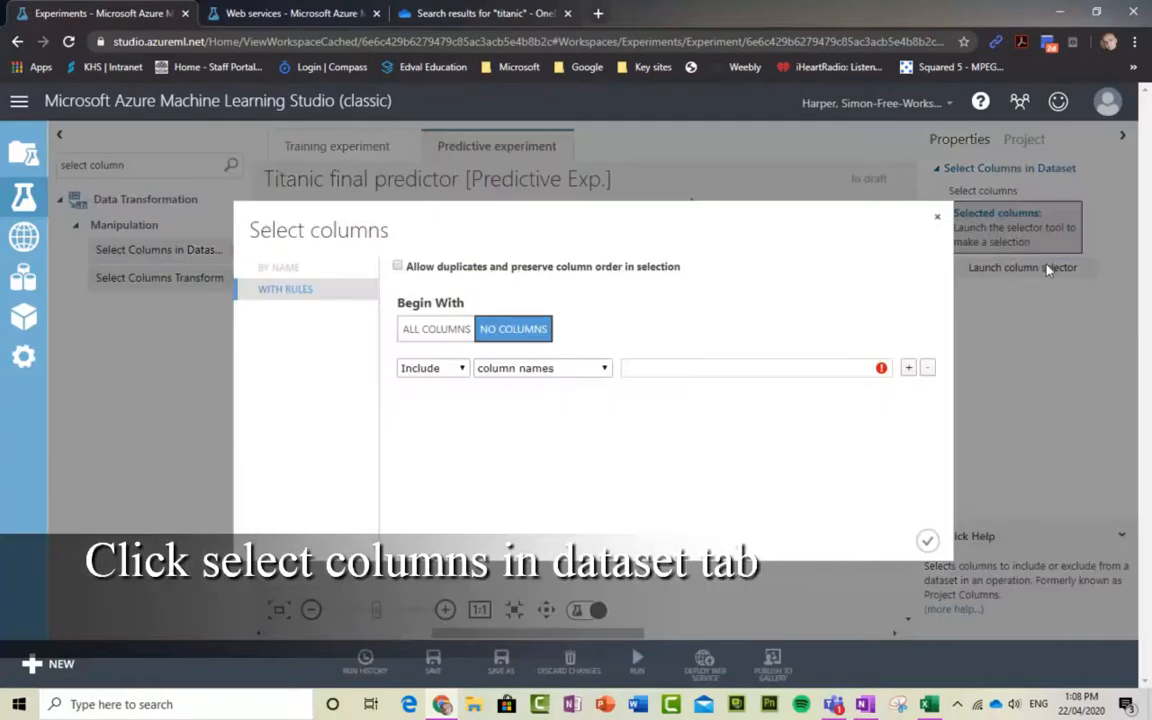
{"action": "left_click", "coordinate": [434, 333]}
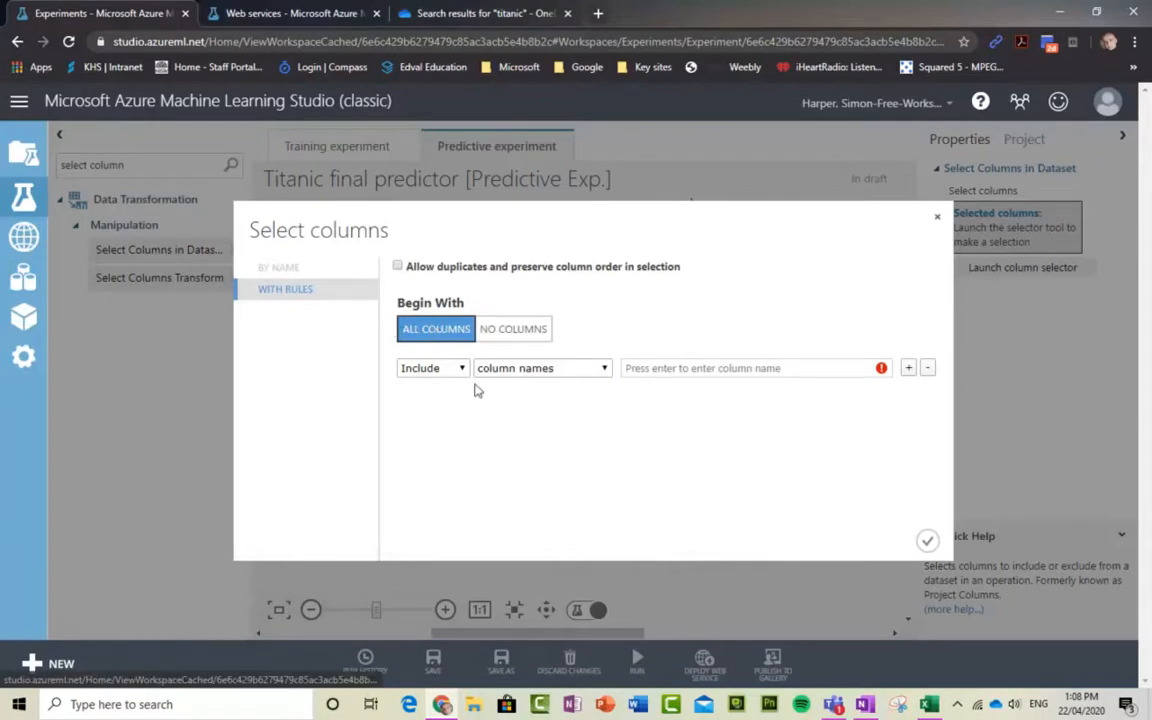
{"action": "left_click", "coordinate": [654, 368]}
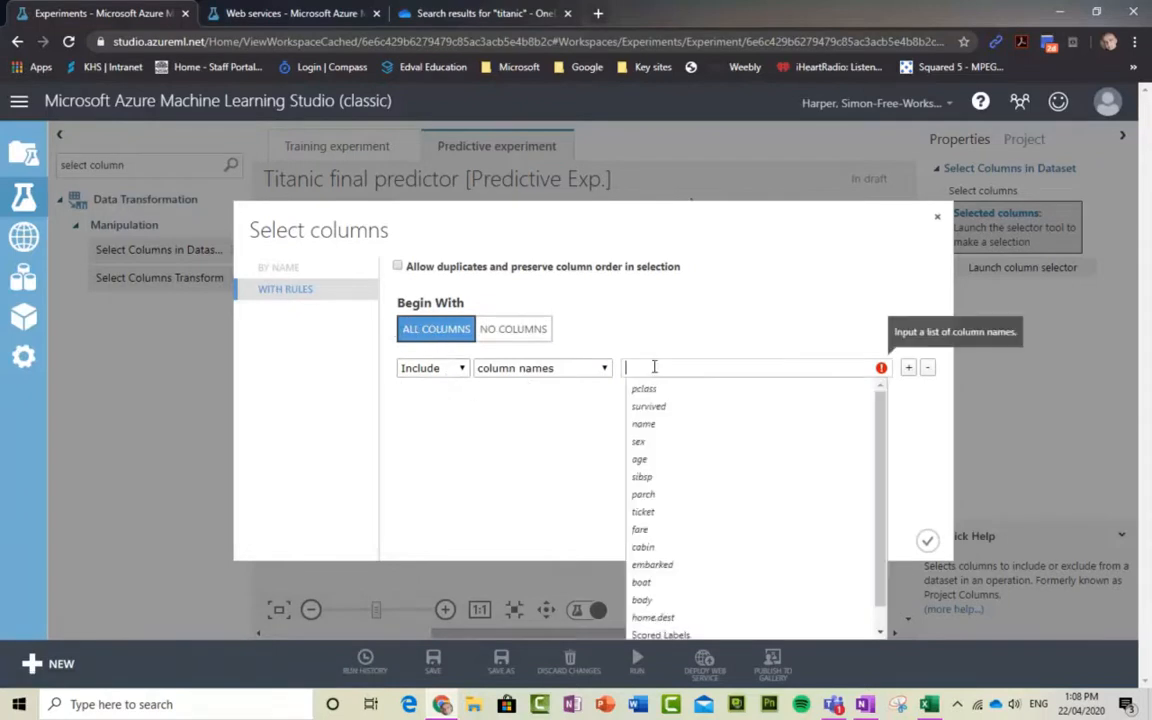
{"action": "scroll", "coordinate": [720, 499], "scroll_direction": "down", "scroll_amount": 1}
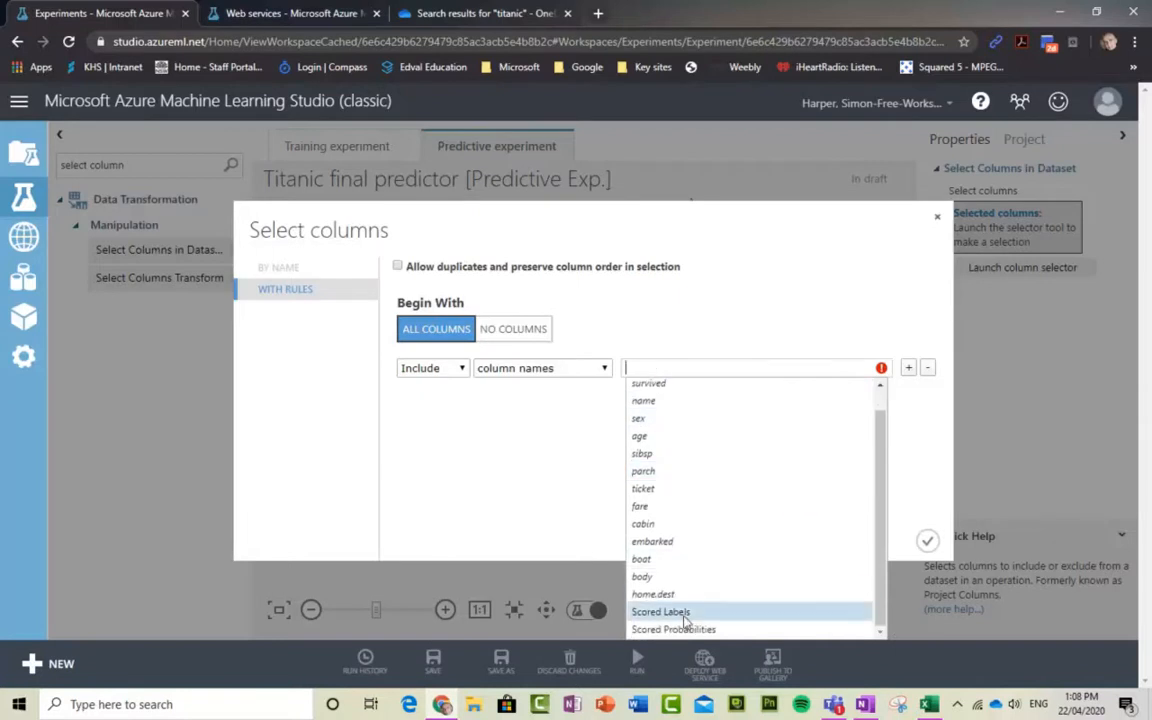
{"action": "left_click", "coordinate": [685, 612]}
{"action": "left_click", "coordinate": [640, 455]}
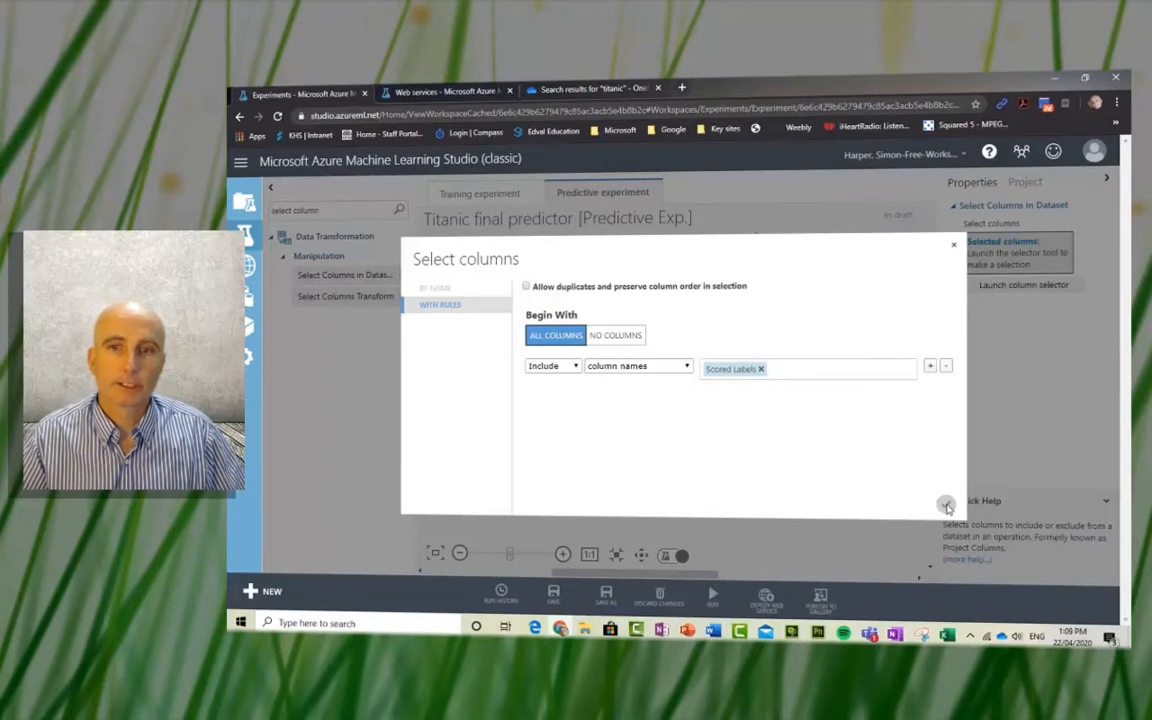
{"action": "left_click", "coordinate": [946, 505]}
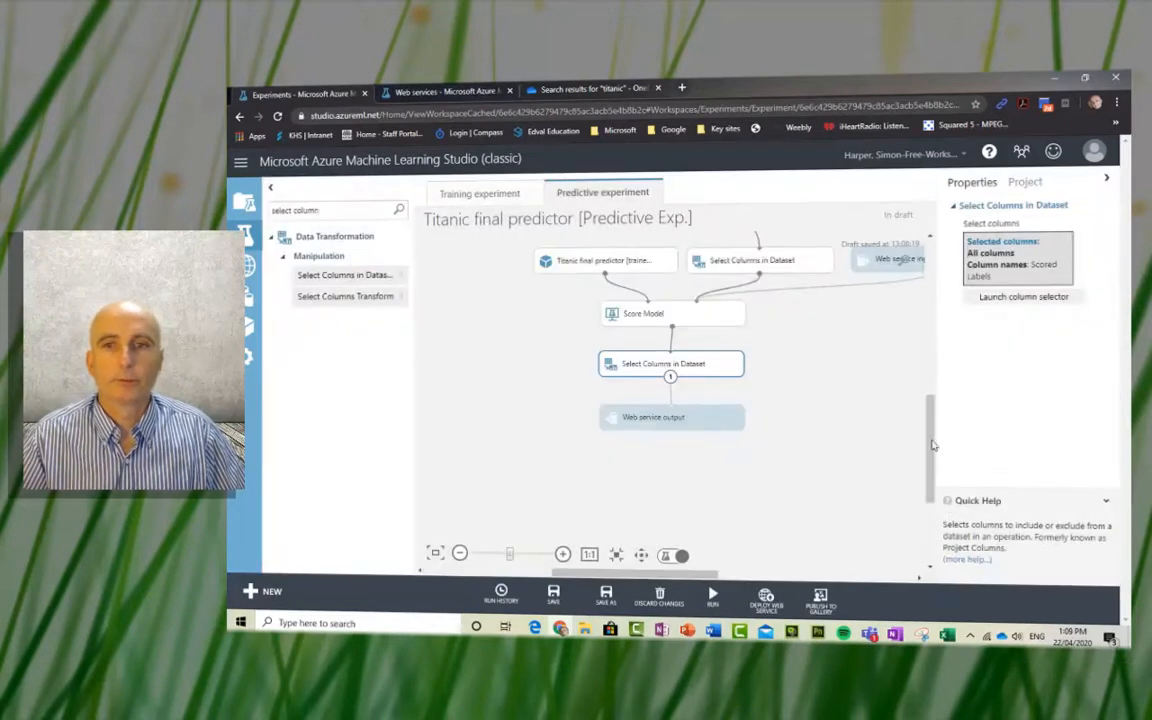
- Move the first Select Columns in Dataset module and the Titanic data set.csv module down, closer to the modules below
{"action": "left_click_drag", "start_coordinate": [932, 440], "coordinate": [943, 375]}
{"action": "left_click_drag", "start_coordinate": [692, 318], "coordinate": [687, 365]}
{"action": "left_click_drag", "start_coordinate": [659, 268], "coordinate": [694, 307]}
{"action": "left_click_drag", "start_coordinate": [930, 402], "coordinate": [937, 442]}
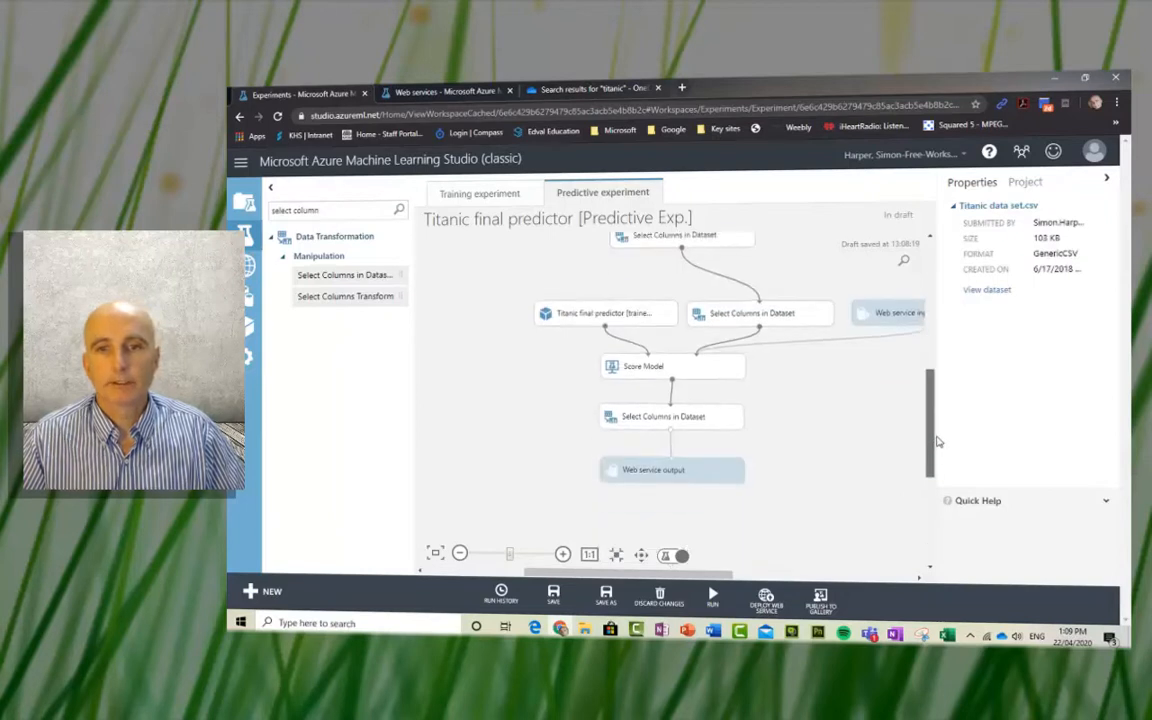
- Run the whole predictive experiment and deploy it as a web service
{"action": "left_click", "coordinate": [714, 599]}
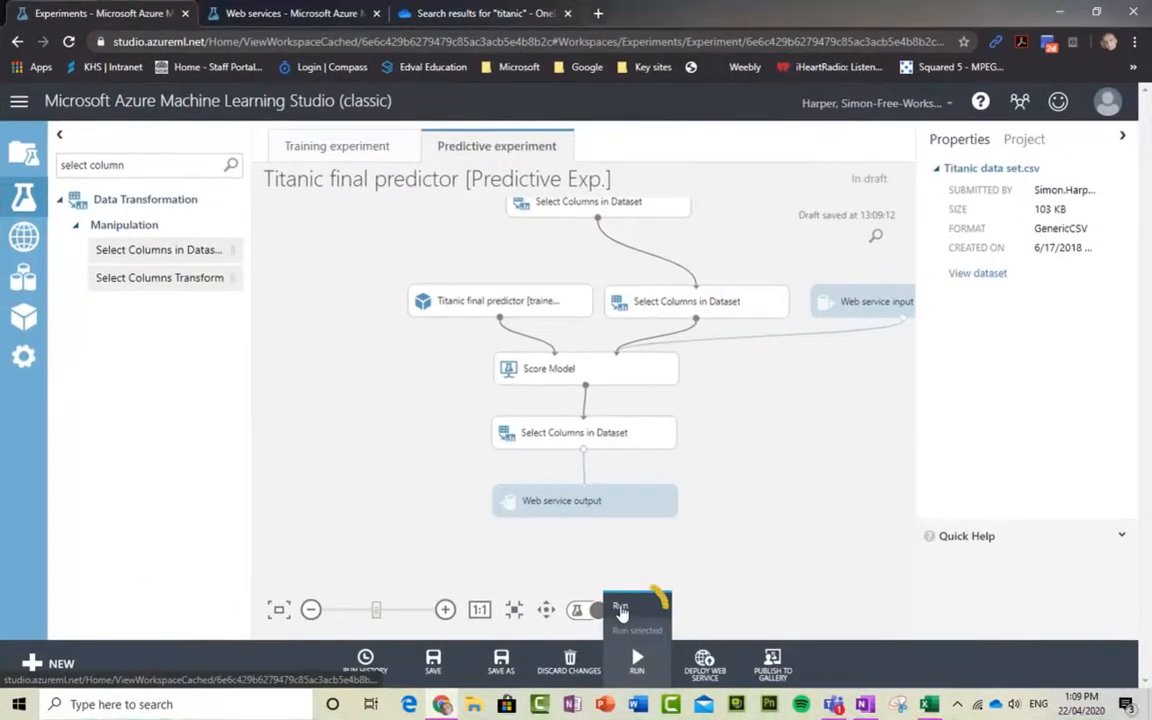
{"action": "left_click", "coordinate": [694, 563]}
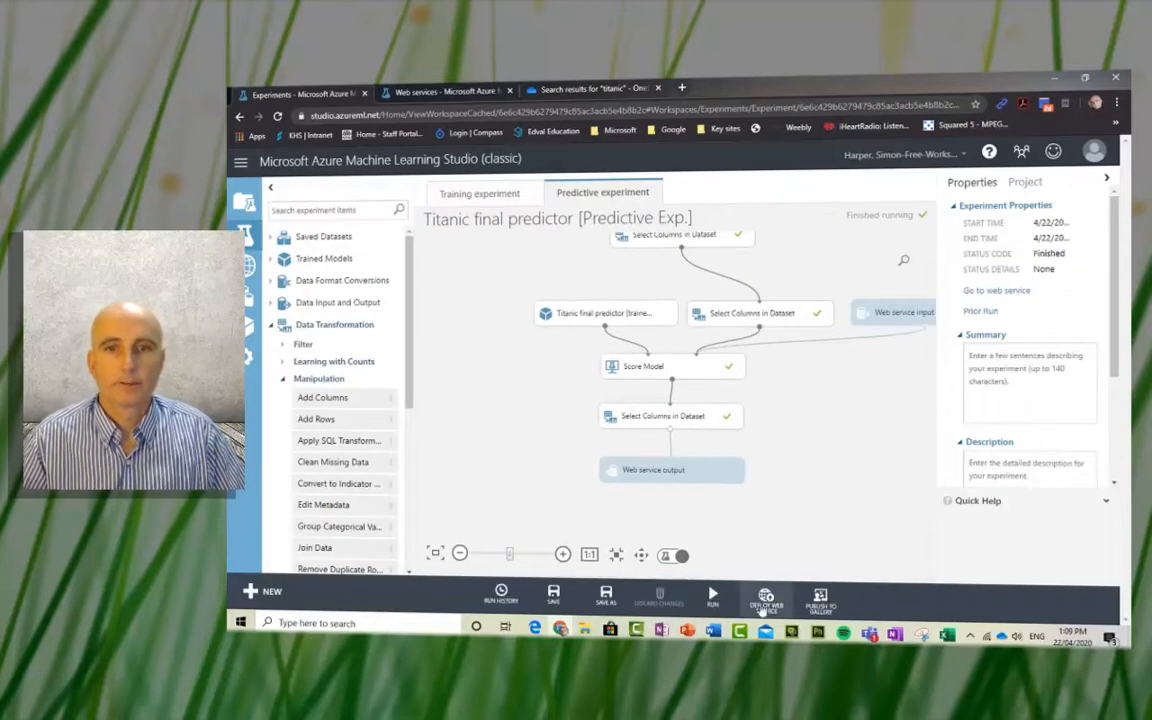
{"action": "left_click", "coordinate": [766, 601]}
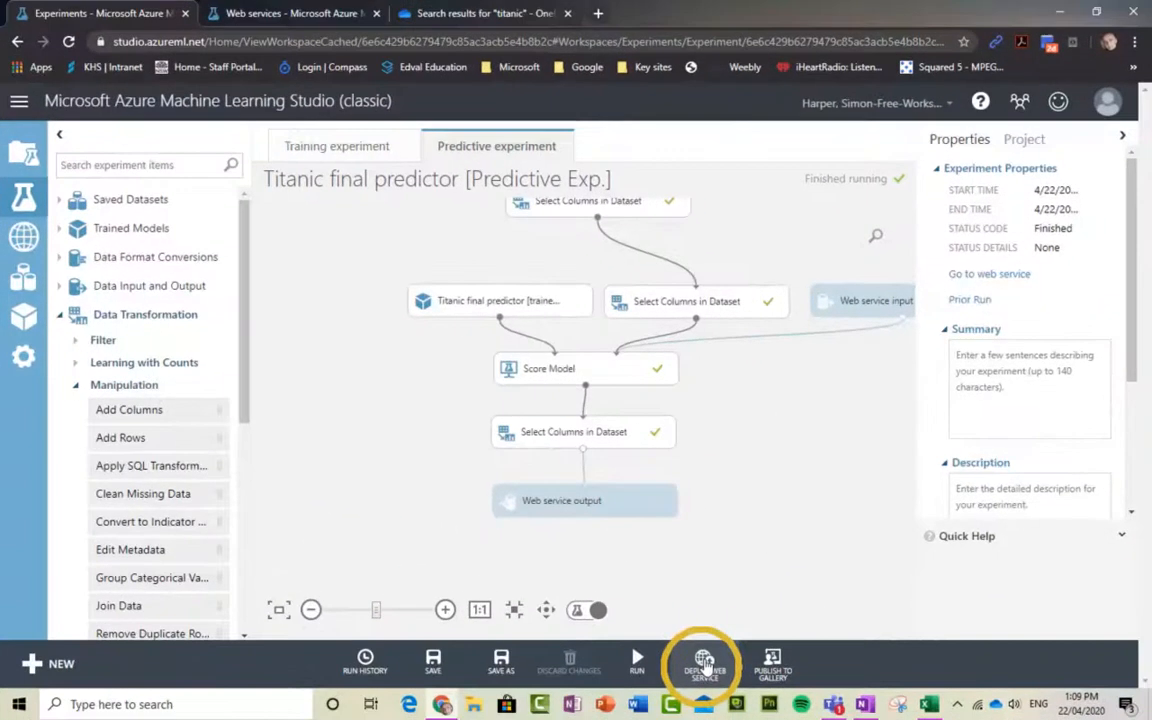
- From the web service dashboard, download the Excel 2013 or later workbook for Request/Response and accept enabling sample data
{"action": "left_click", "coordinate": [296, 14]}
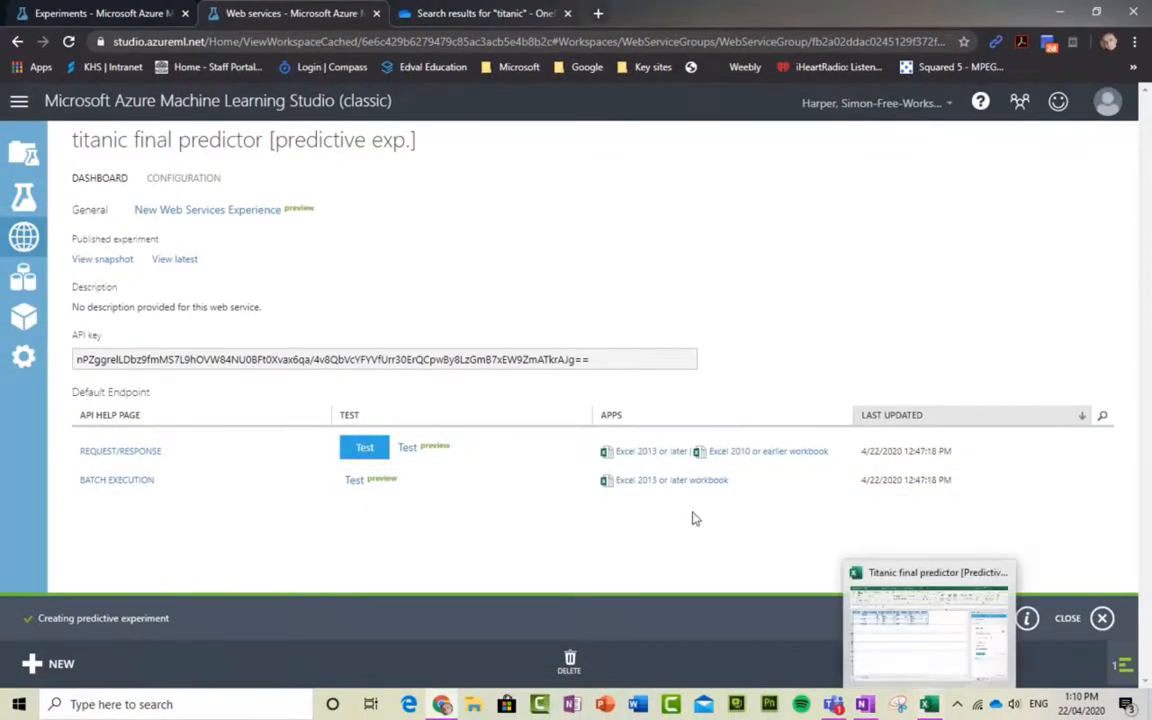
{"action": "left_click", "coordinate": [651, 456]}
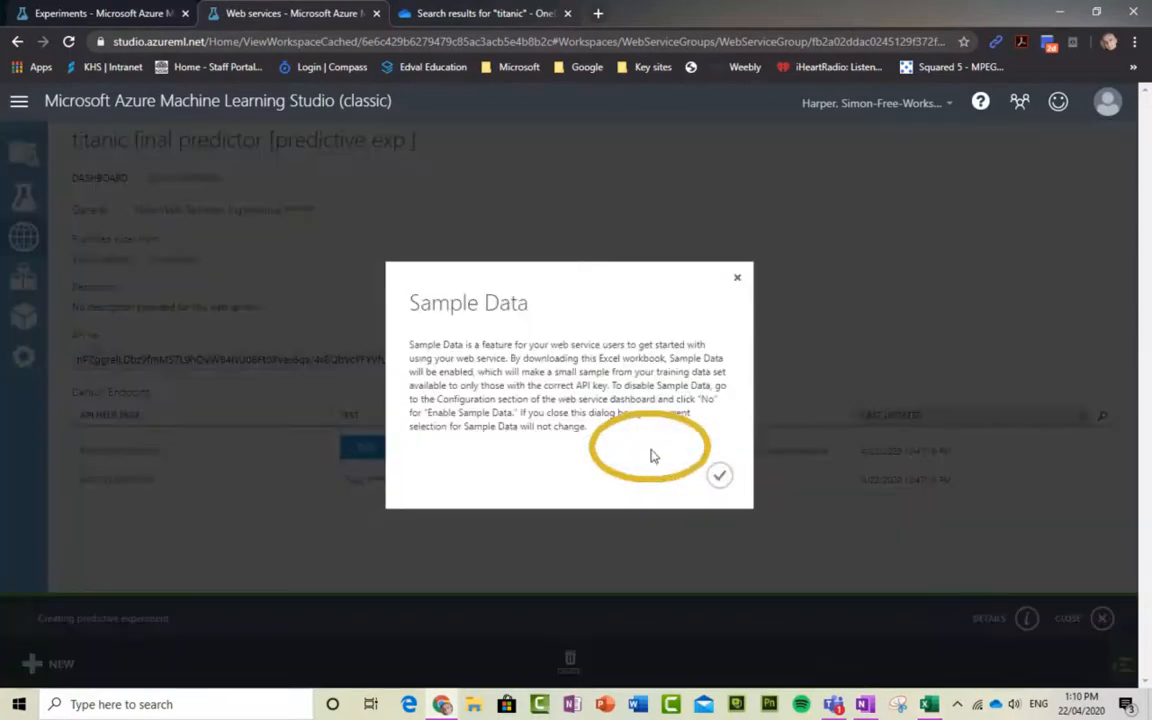
{"action": "left_click", "coordinate": [719, 479]}
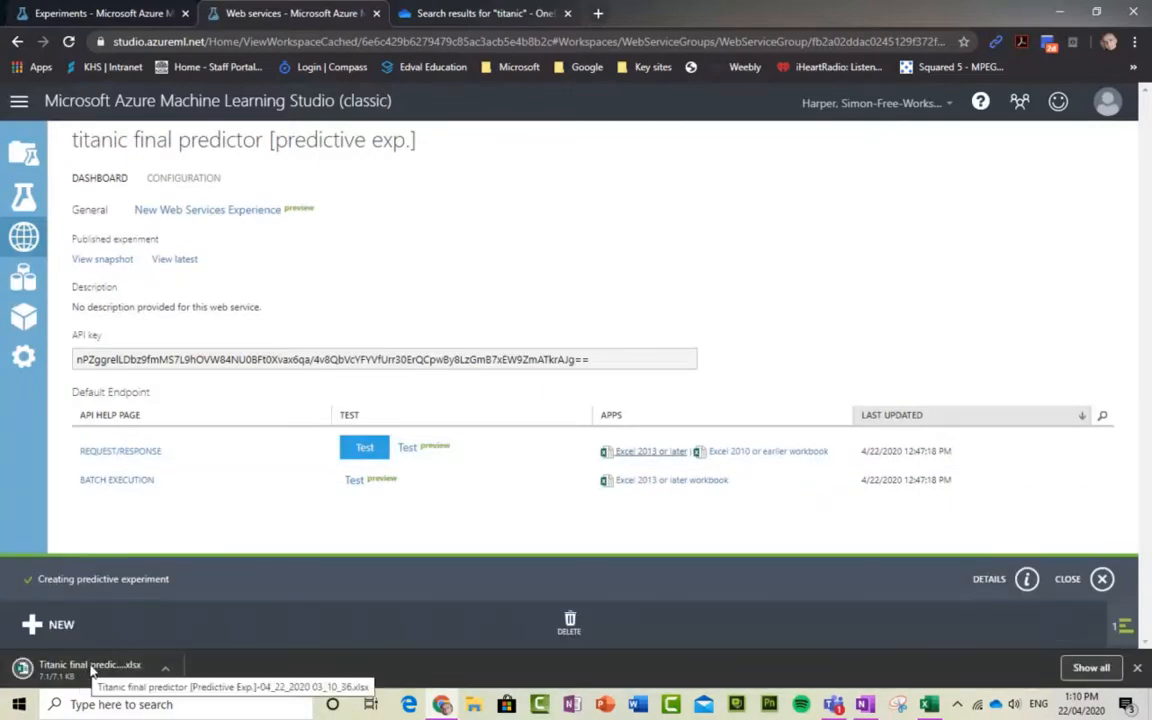
- Open the downloaded Titanic final predictor workbook in Excel and enable editing
{"action": "left_click", "coordinate": [90, 670]}
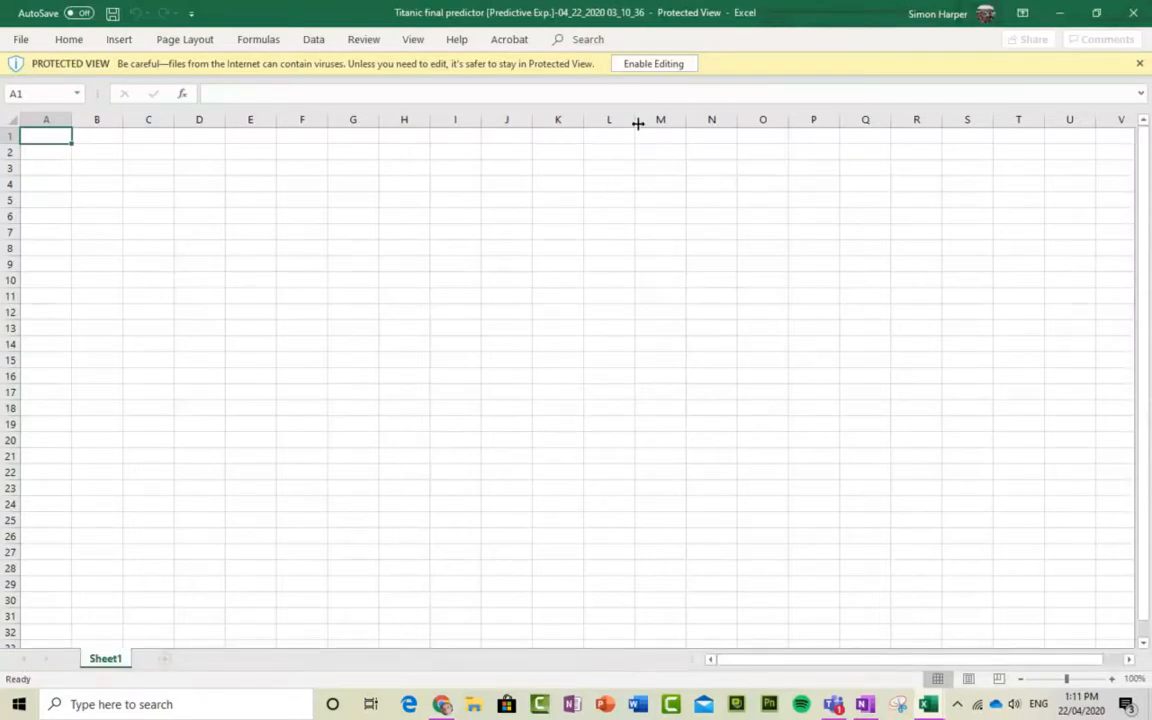
{"action": "left_click", "coordinate": [655, 68]}
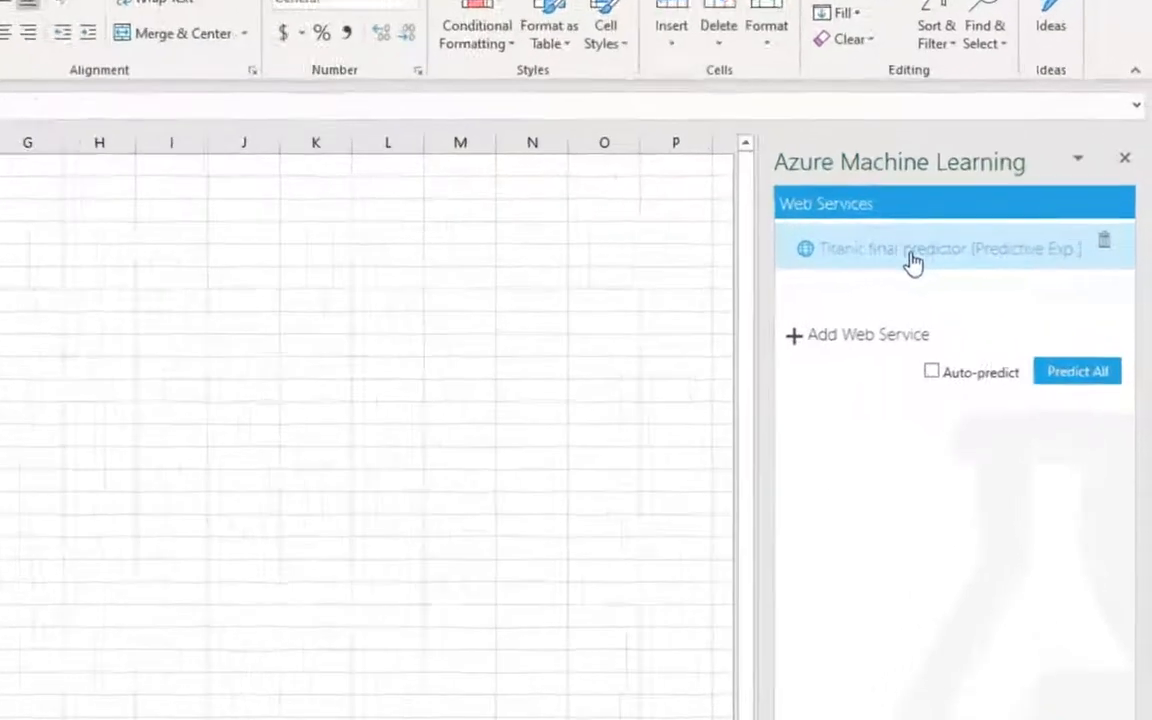
- Insert the Titanic final predictor service's sample data into the sheet and set the input1 range to Sheet1!A1:D6
{"action": "left_click", "coordinate": [848, 262]}
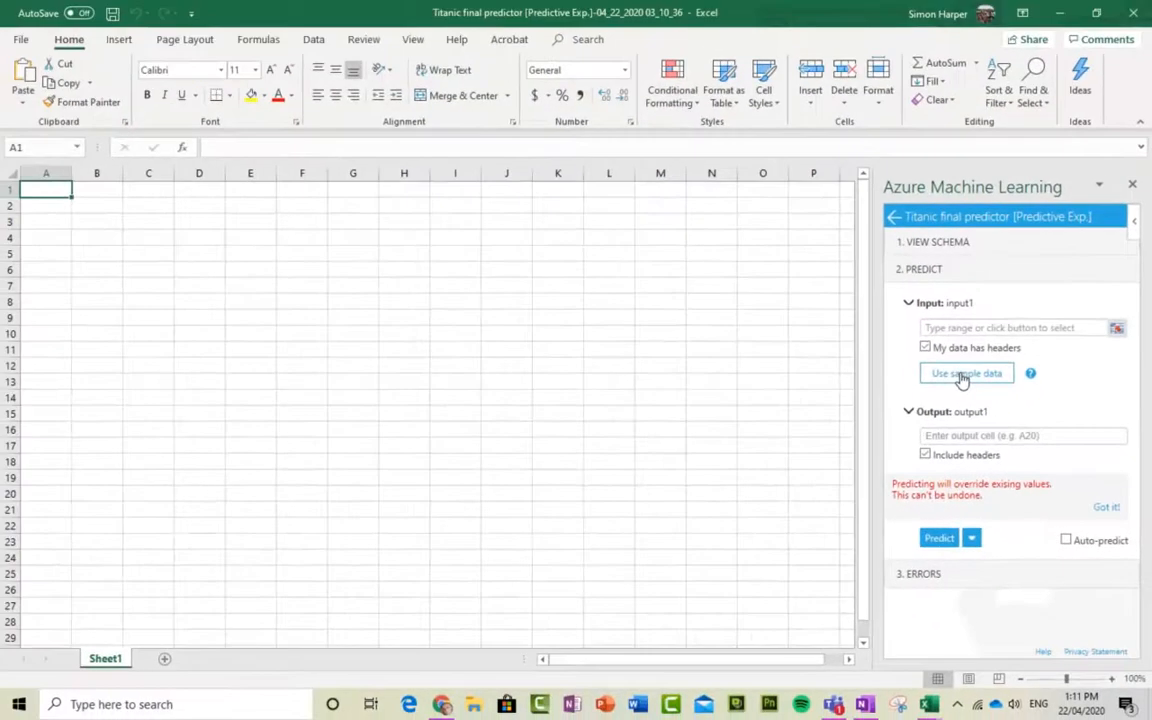
{"action": "left_click", "coordinate": [962, 374]}
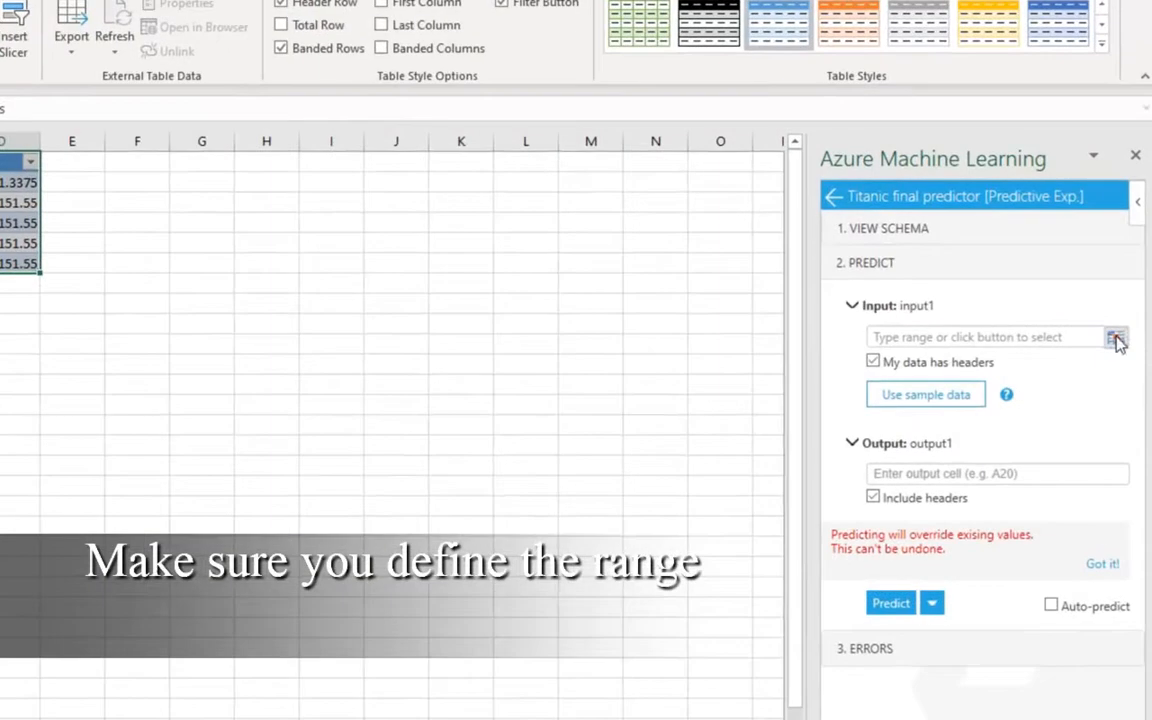
{"action": "left_click", "coordinate": [1116, 338]}
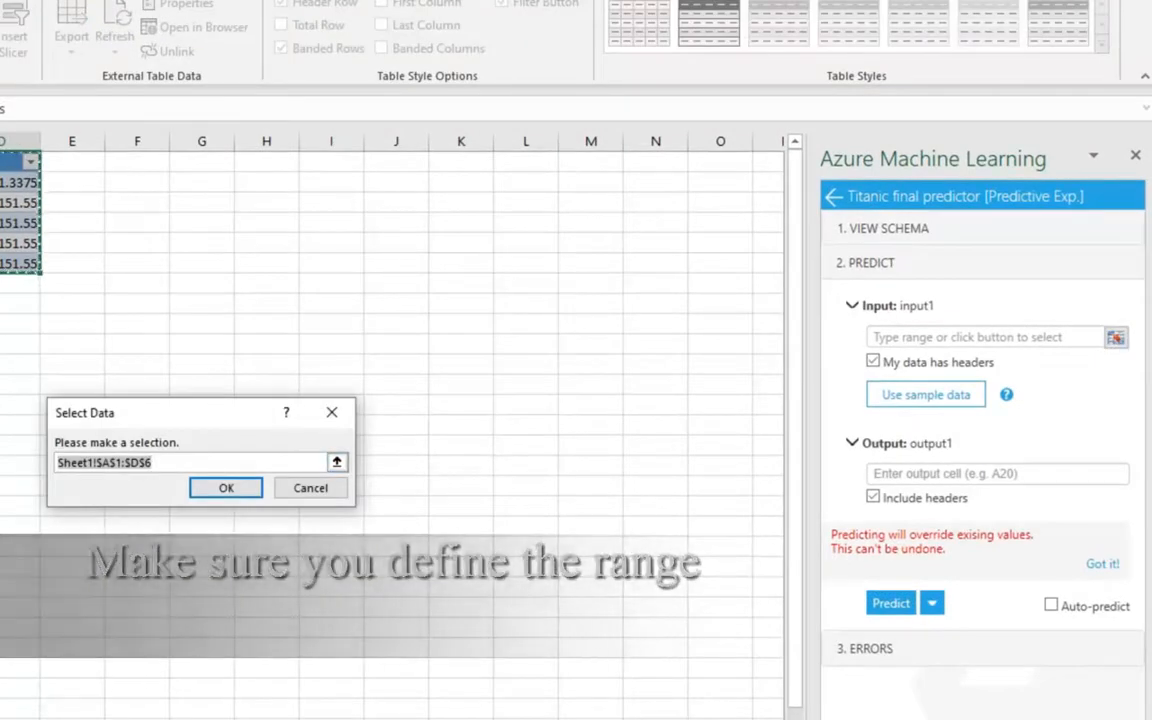
{"action": "left_click", "coordinate": [227, 487]}
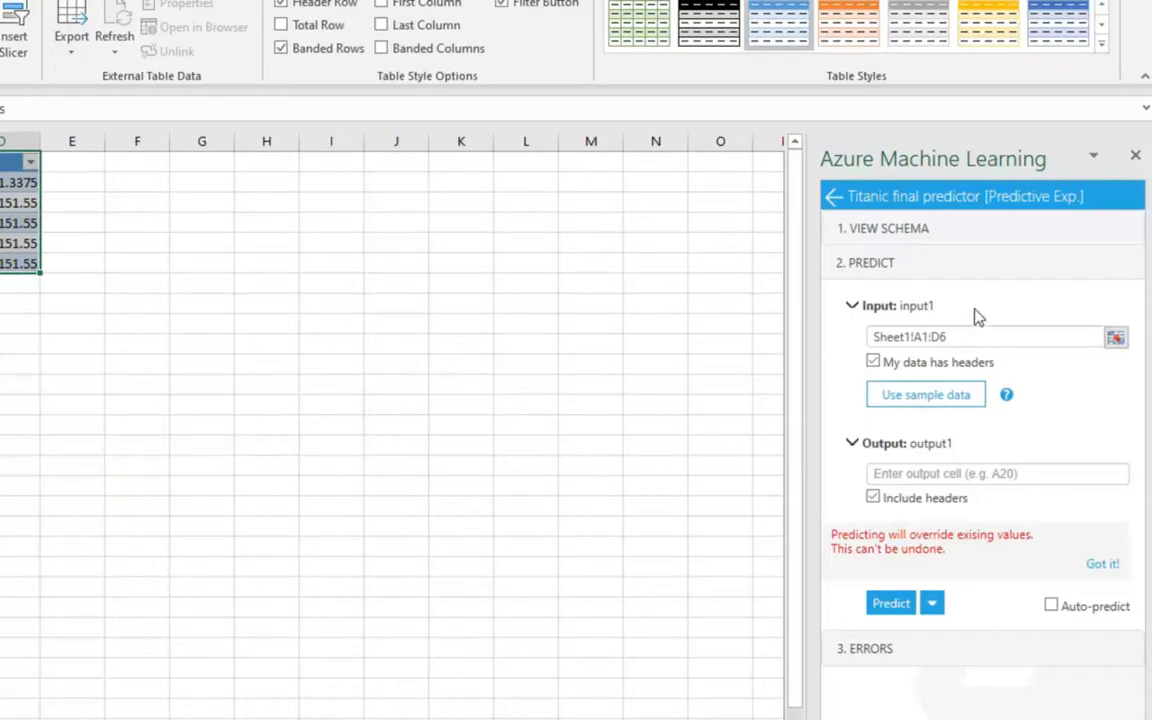
- Set output1 to cell E1, dismiss the overwrite warning, and run the prediction
{"action": "left_click", "coordinate": [79, 162]}
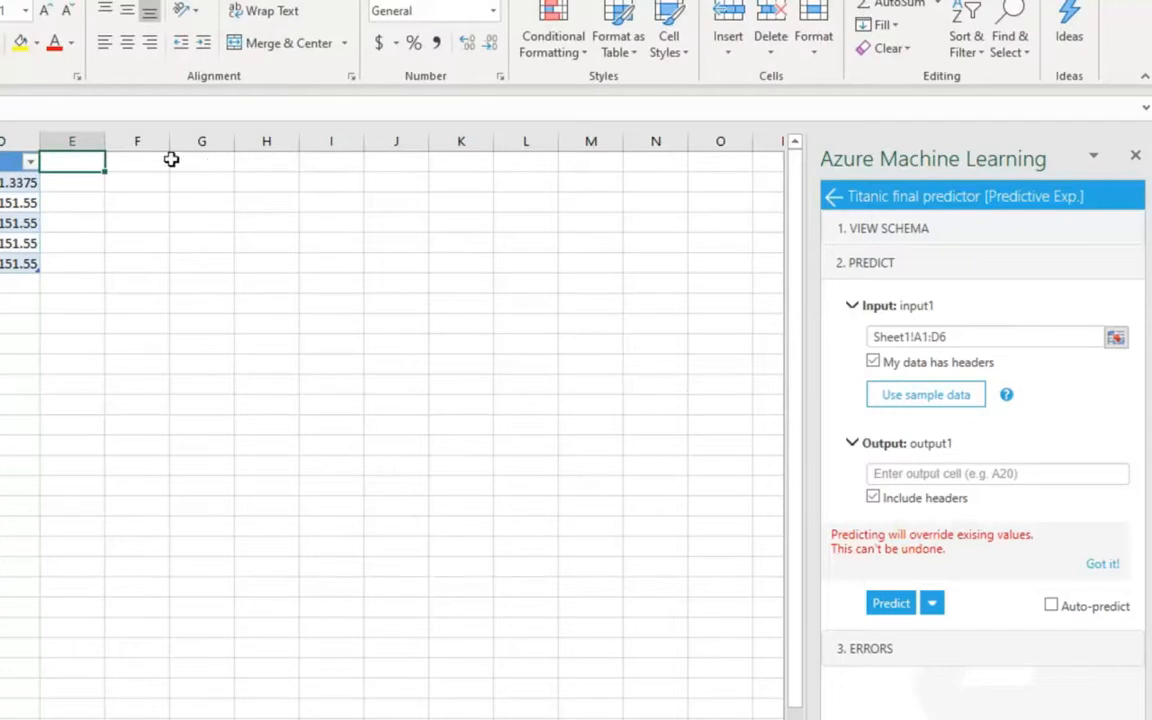
{"action": "left_click", "coordinate": [893, 475]}
{"action": "type", "text": "E1"}
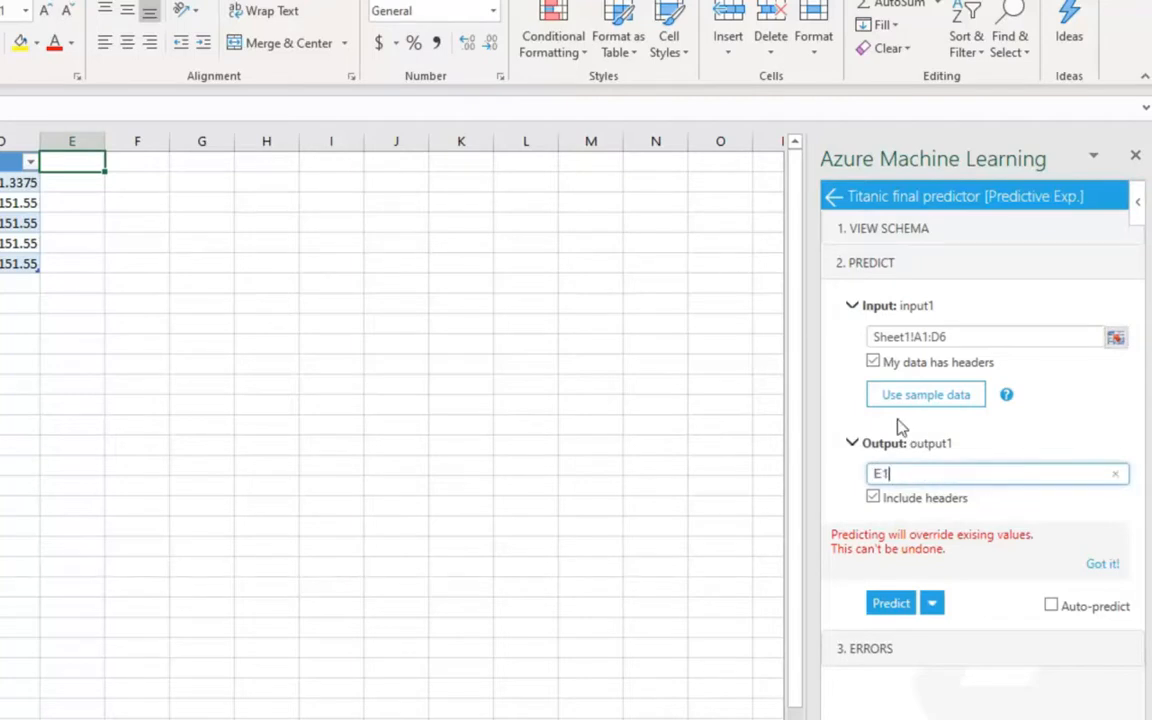
{"action": "left_click", "coordinate": [1014, 504]}
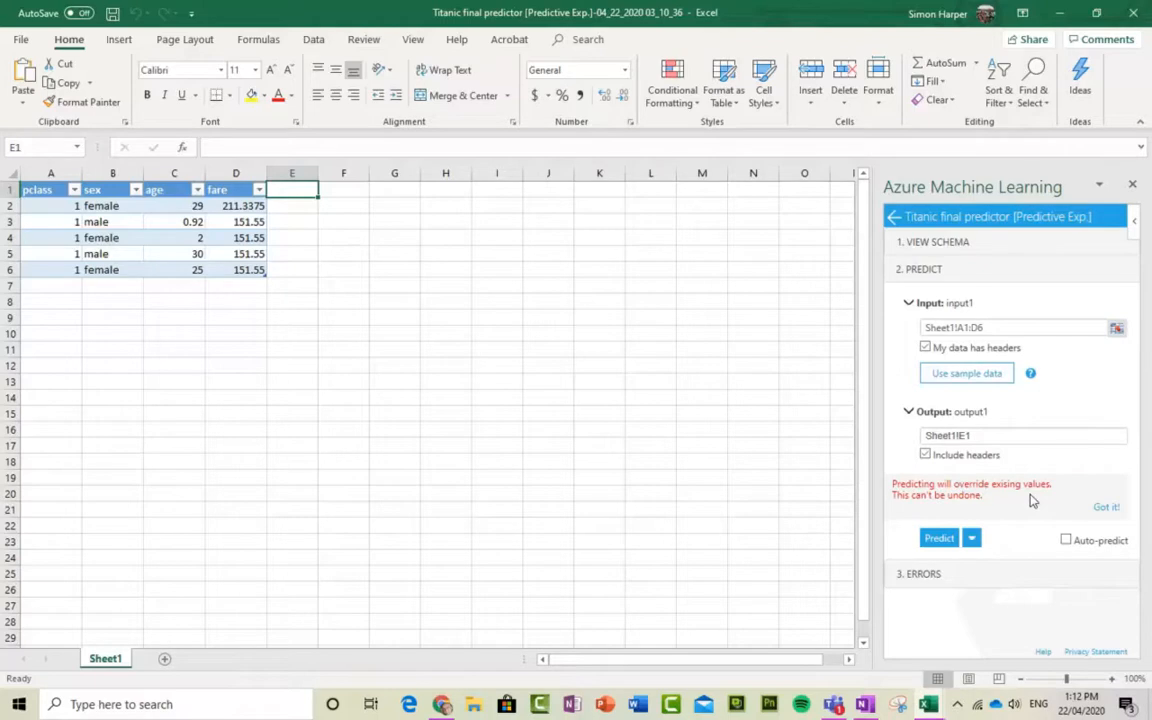
{"action": "left_click", "coordinate": [1106, 508]}
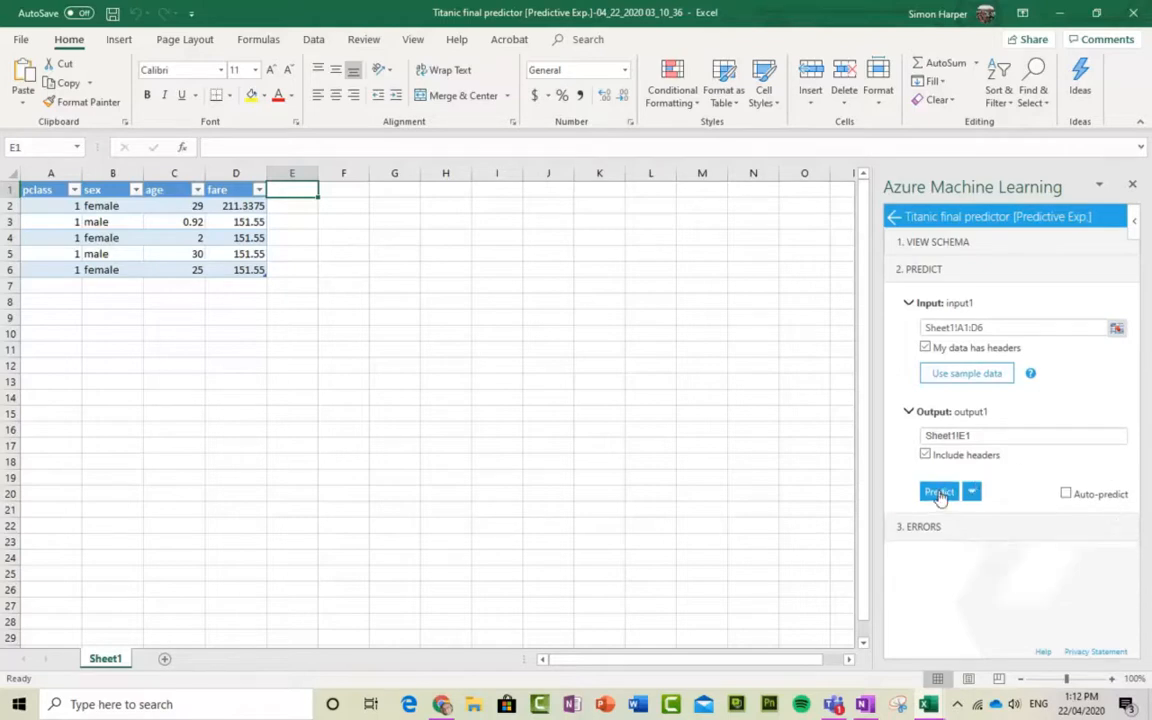
{"action": "left_click", "coordinate": [939, 493]}
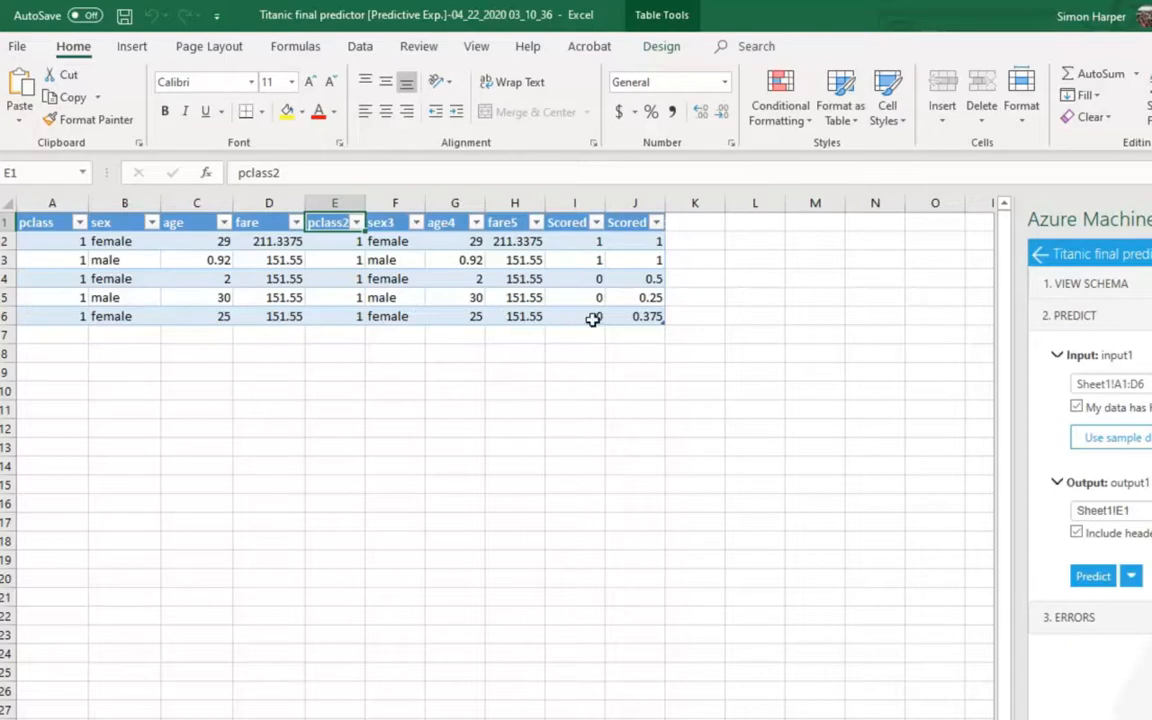
- Set the fare of the passenger in row 6 to 250
{"action": "left_click", "coordinate": [272, 318]}
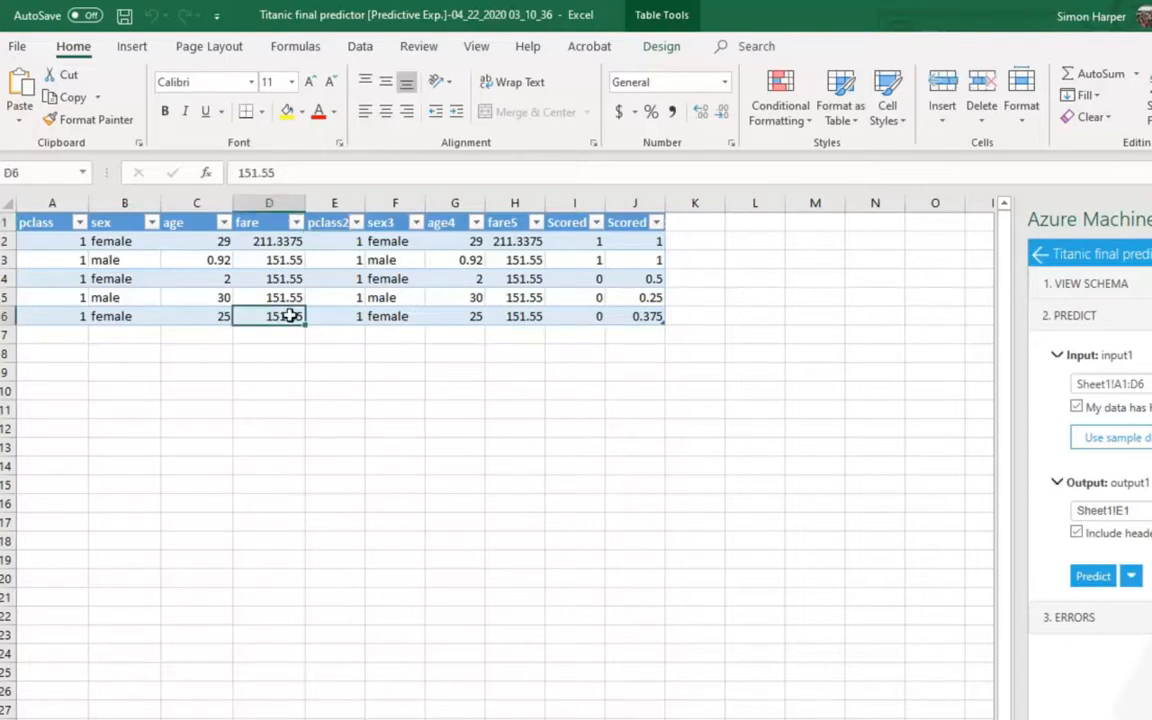
{"action": "double_click", "coordinate": [291, 318]}
{"action": "left_click_drag", "start_coordinate": [303, 316], "coordinate": [256, 316]}
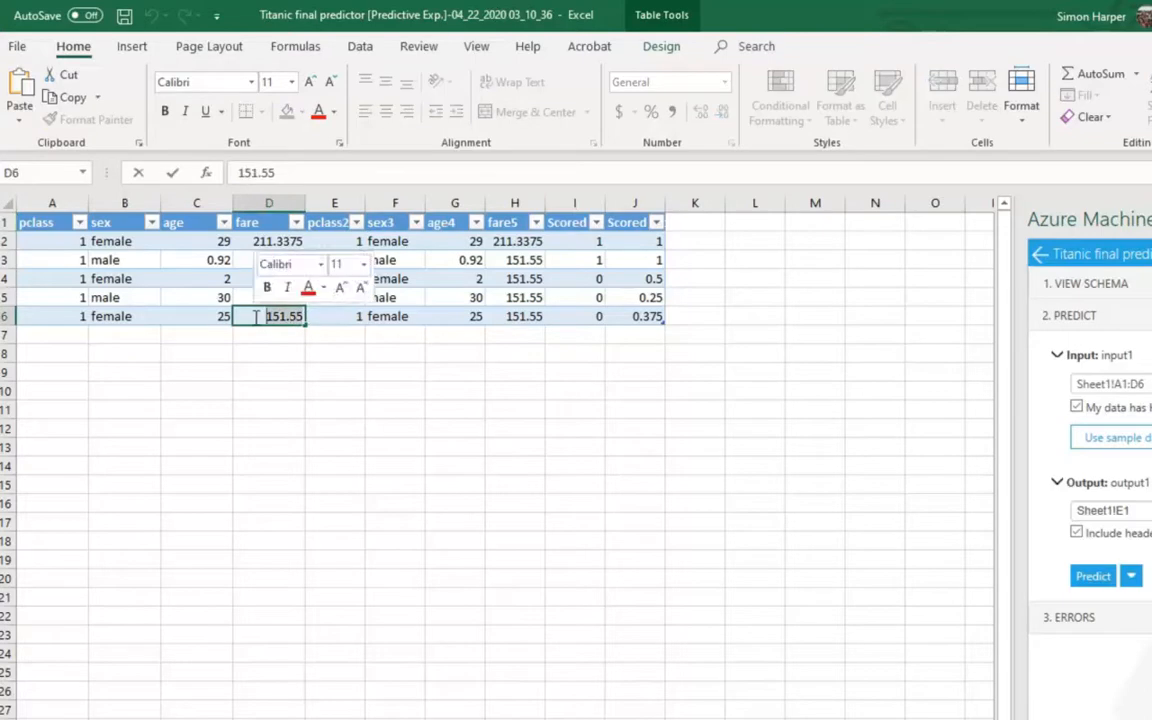
{"action": "type", "text": "250"}
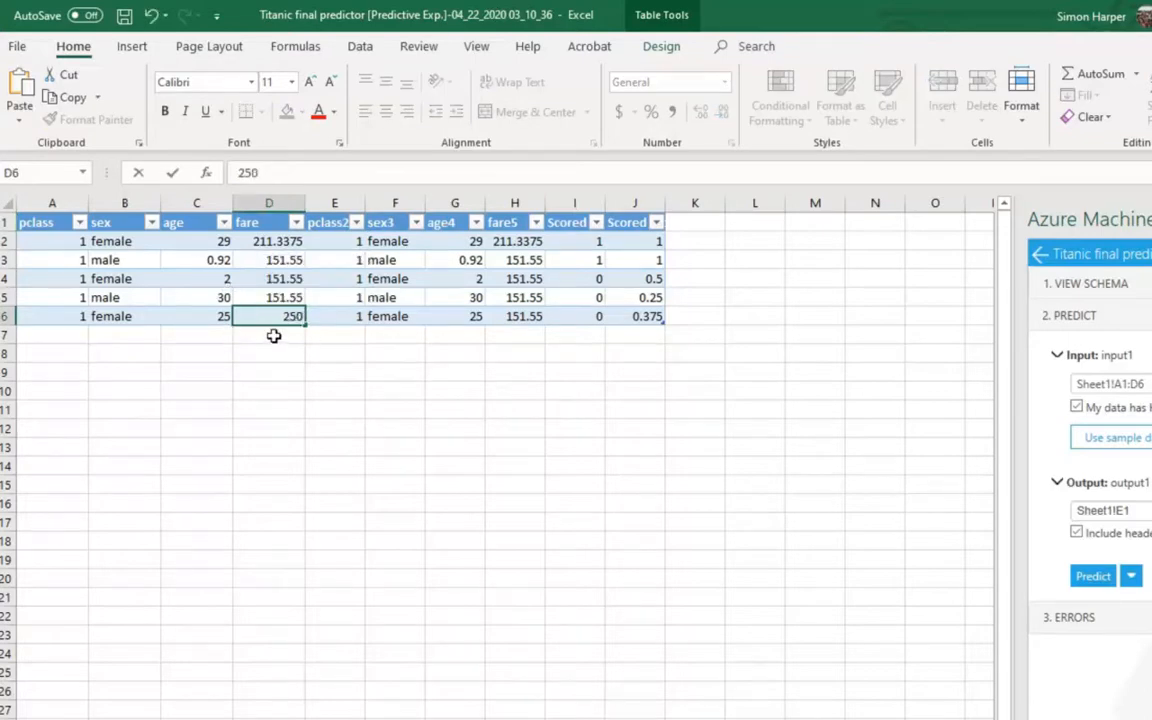
{"action": "left_click", "coordinate": [275, 334]}
- Set the age in row 6 to 12 and run the prediction again to check that row's score
{"action": "left_click", "coordinate": [222, 313]}
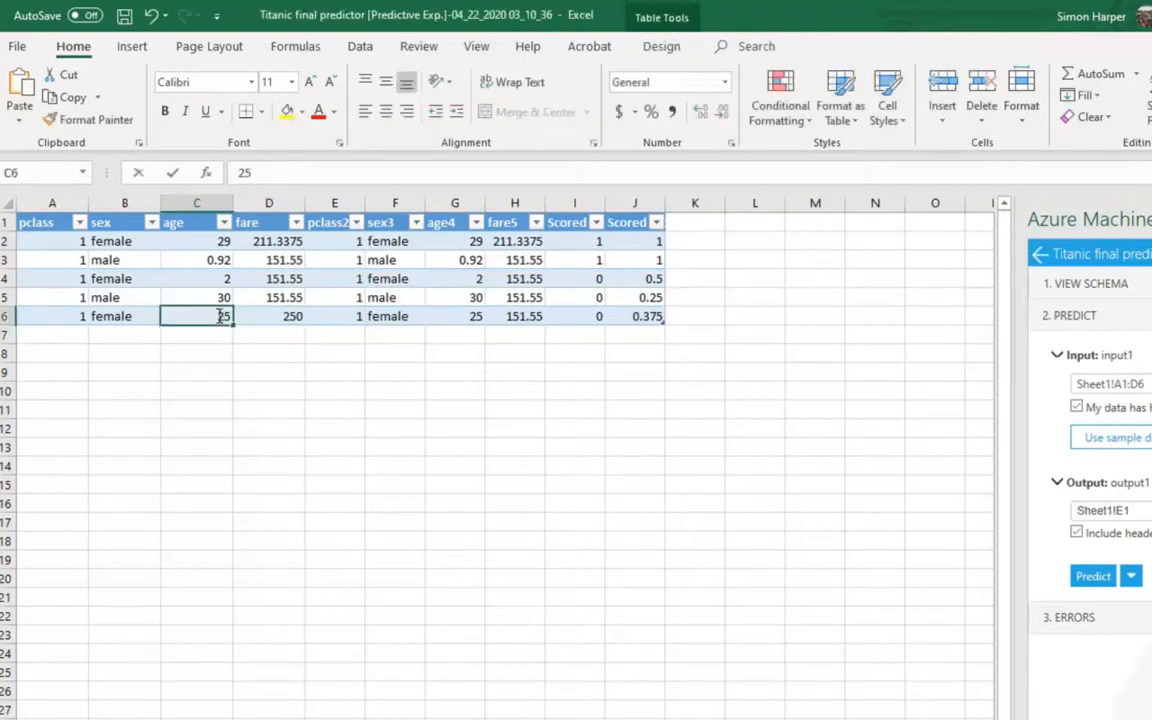
{"action": "double_click", "coordinate": [231, 316]}
{"action": "type", "text": "12"}
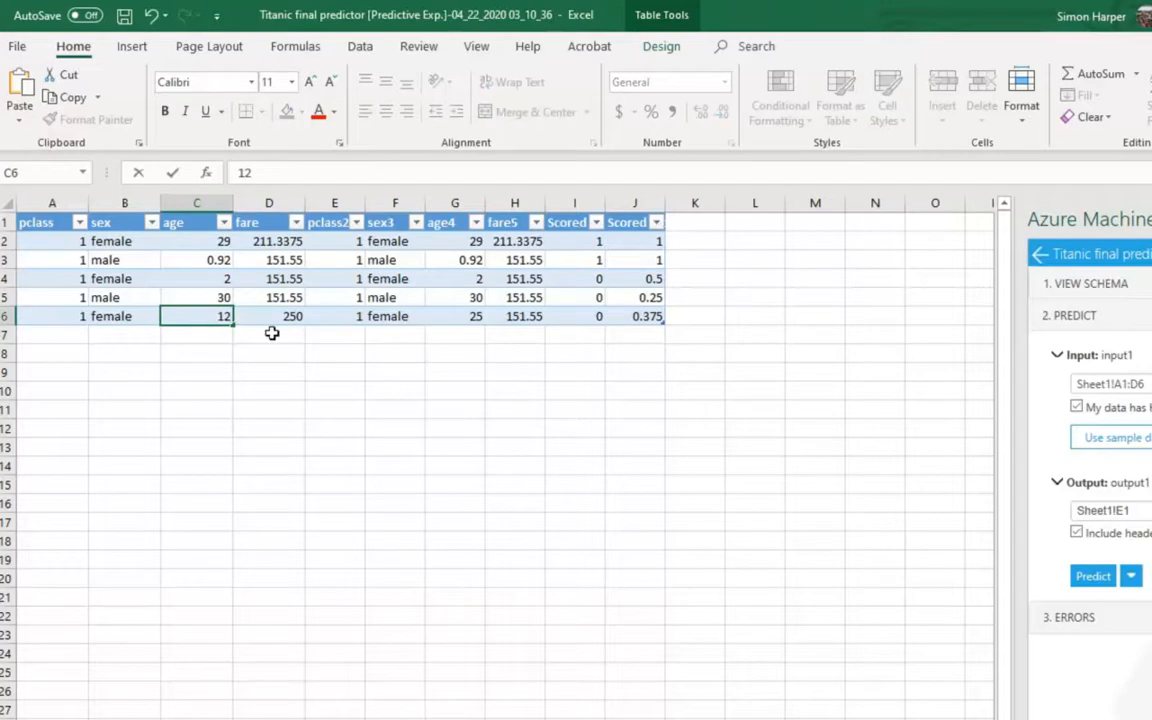
{"action": "left_click", "coordinate": [273, 334]}
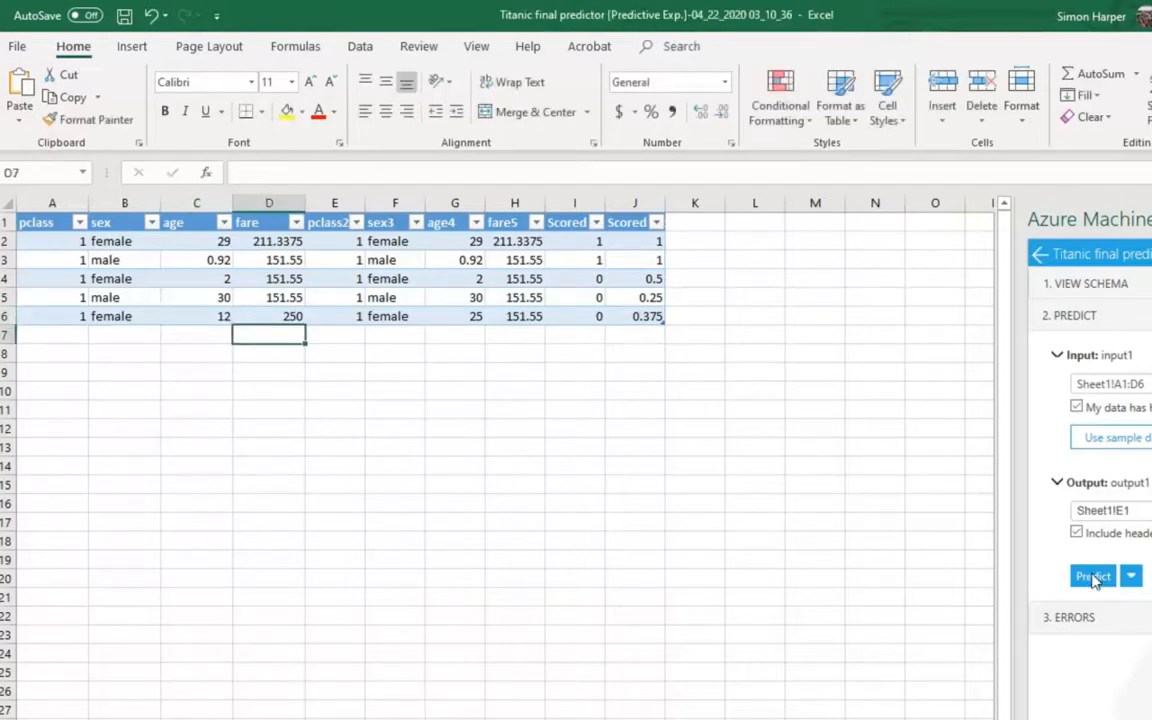
{"action": "left_click", "coordinate": [1093, 578]}
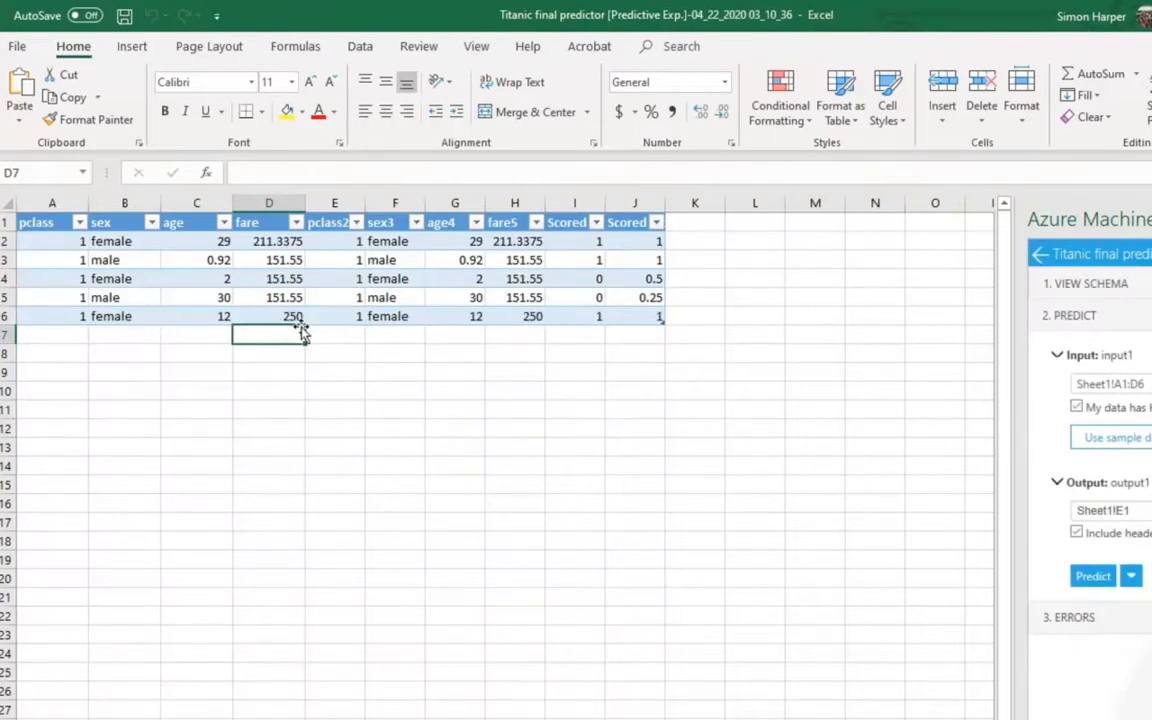
{"action": "left_click", "coordinate": [581, 317]}
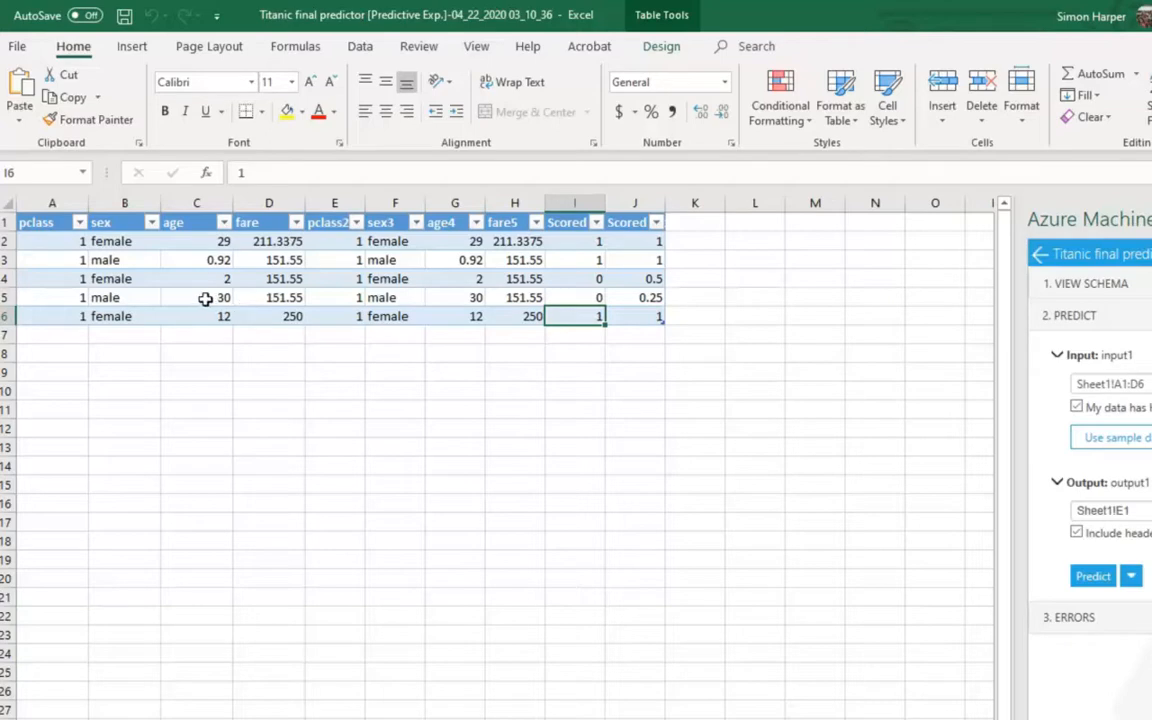
- Set the fare of the male passenger in row 5 to 300
{"action": "left_click", "coordinate": [237, 297]}
{"action": "double_click", "coordinate": [262, 297]}
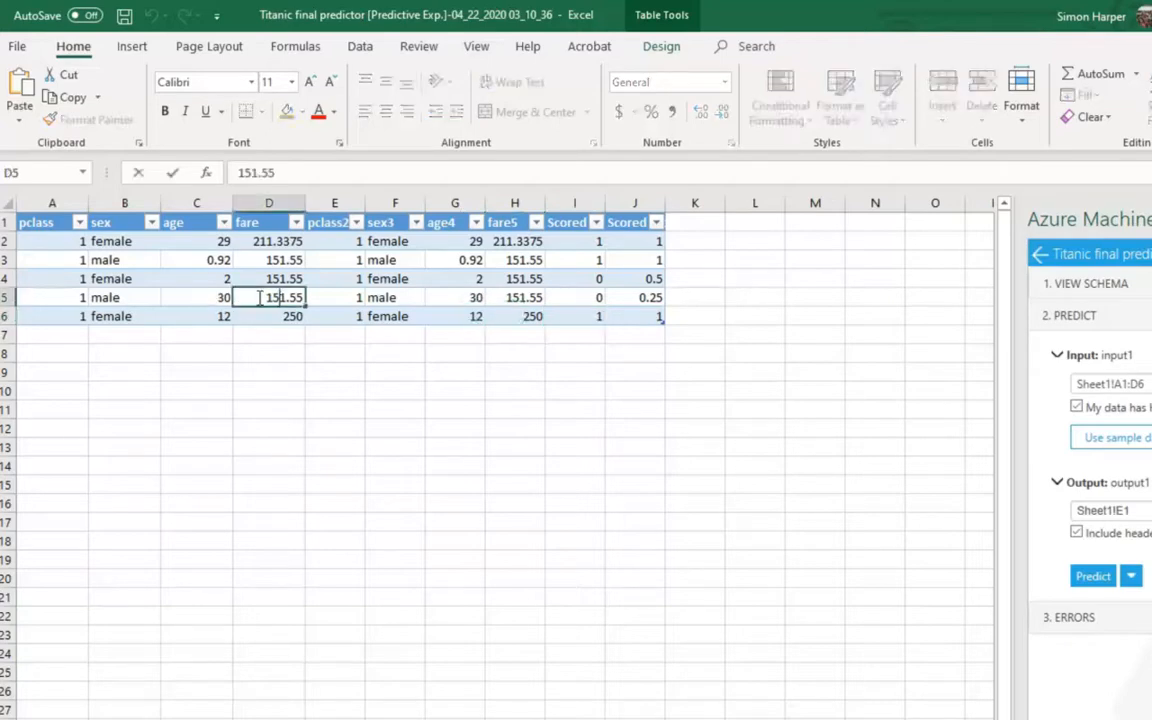
{"action": "left_click_drag", "start_coordinate": [265, 297], "coordinate": [324, 299]}
{"action": "type", "text": "3"}
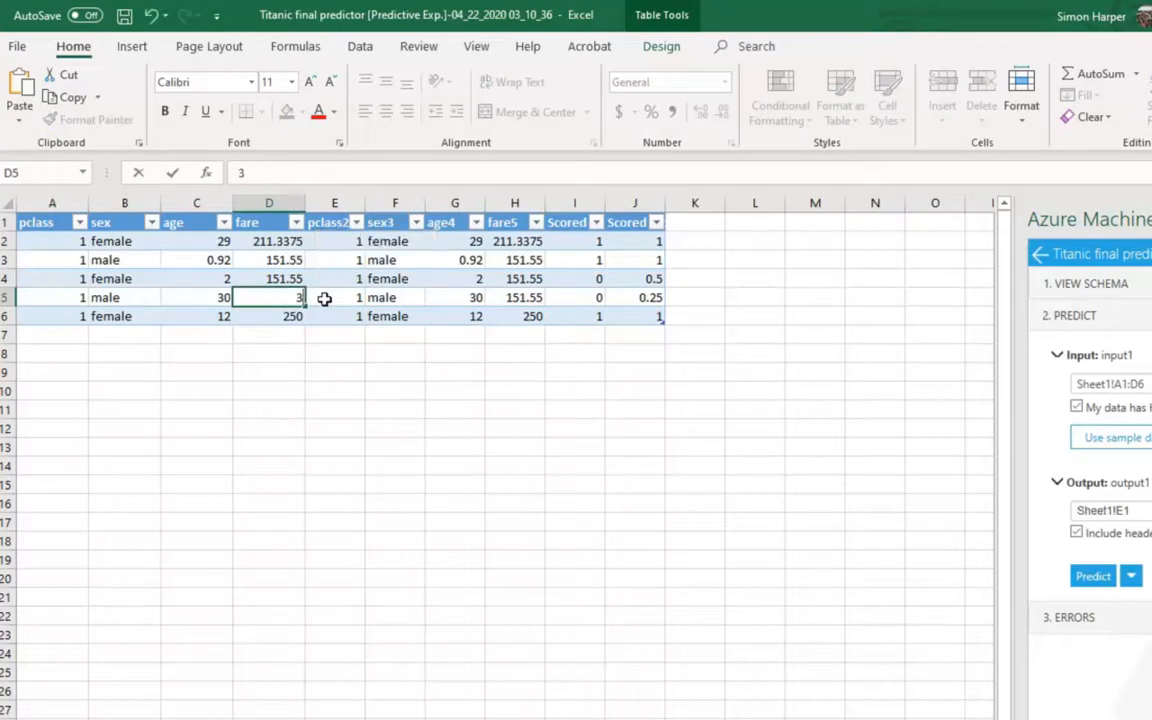
{"action": "left_click", "coordinate": [350, 336]}
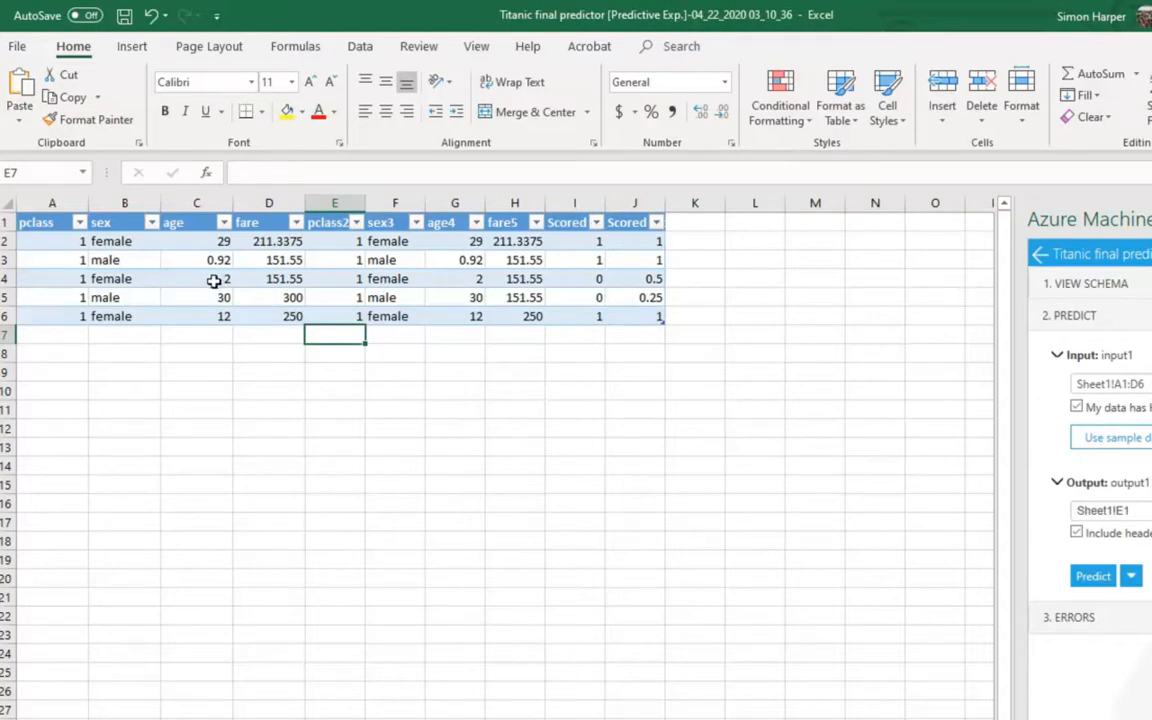
- Set the age of the female passenger in row 4 to 12
{"action": "left_click", "coordinate": [214, 281]}
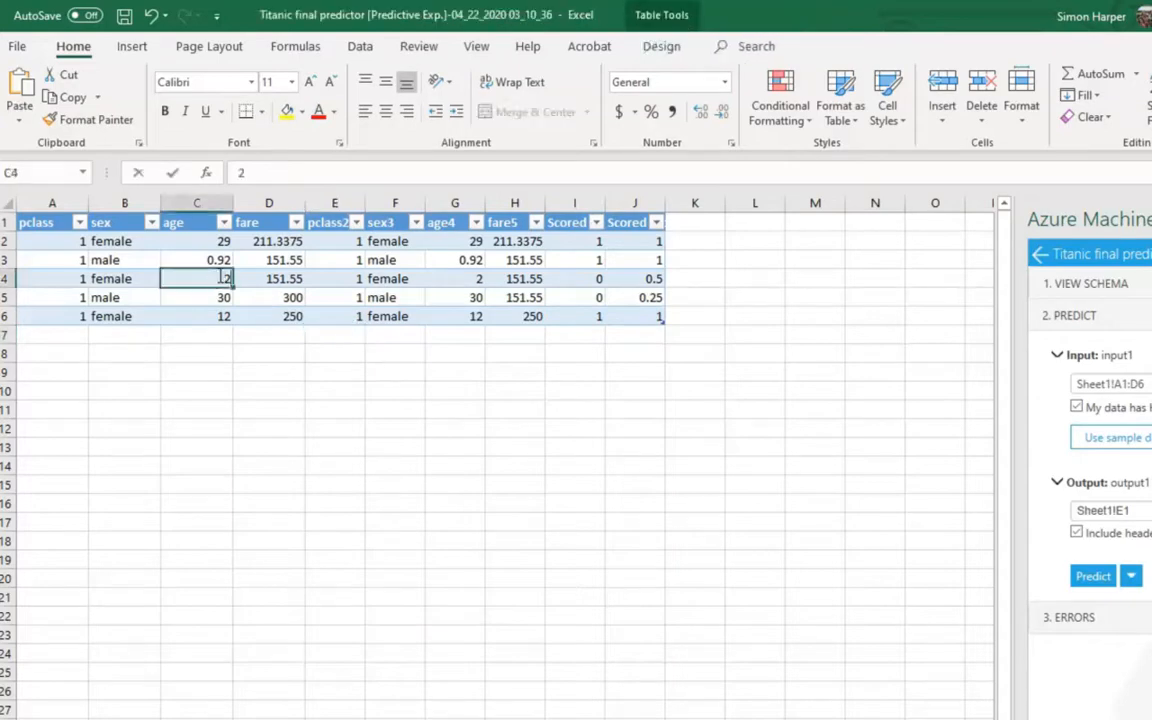
{"action": "double_click", "coordinate": [219, 277]}
{"action": "double_click", "coordinate": [238, 280]}
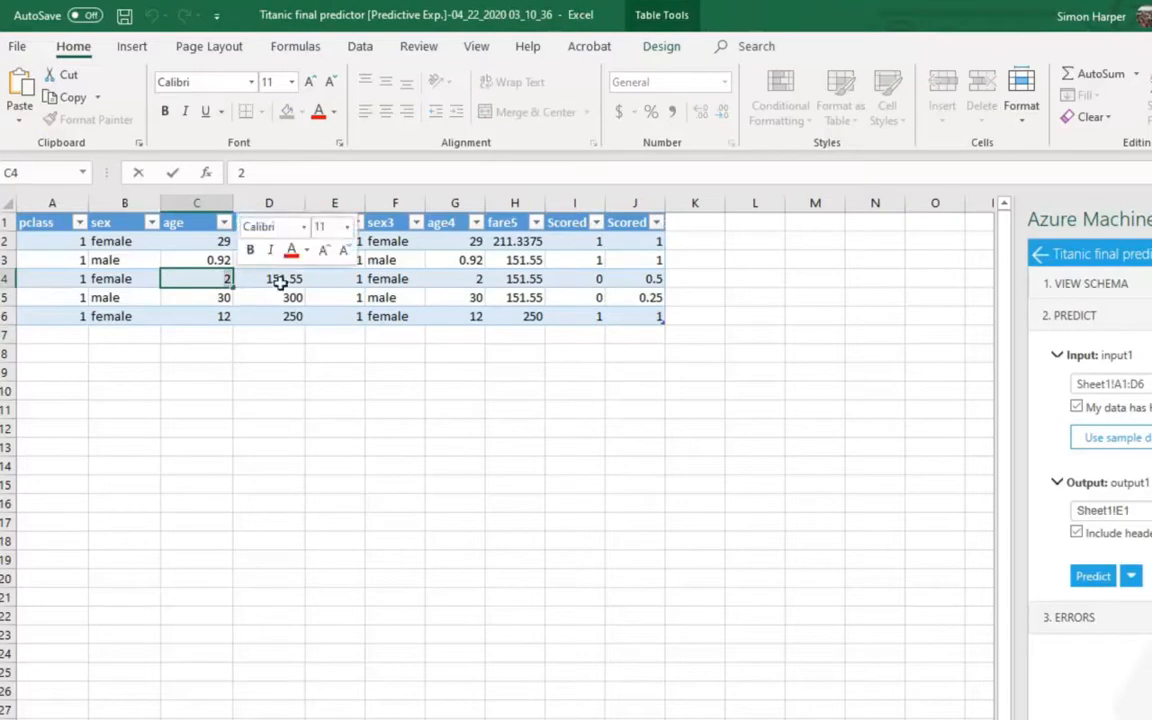
{"action": "type", "text": "1"}
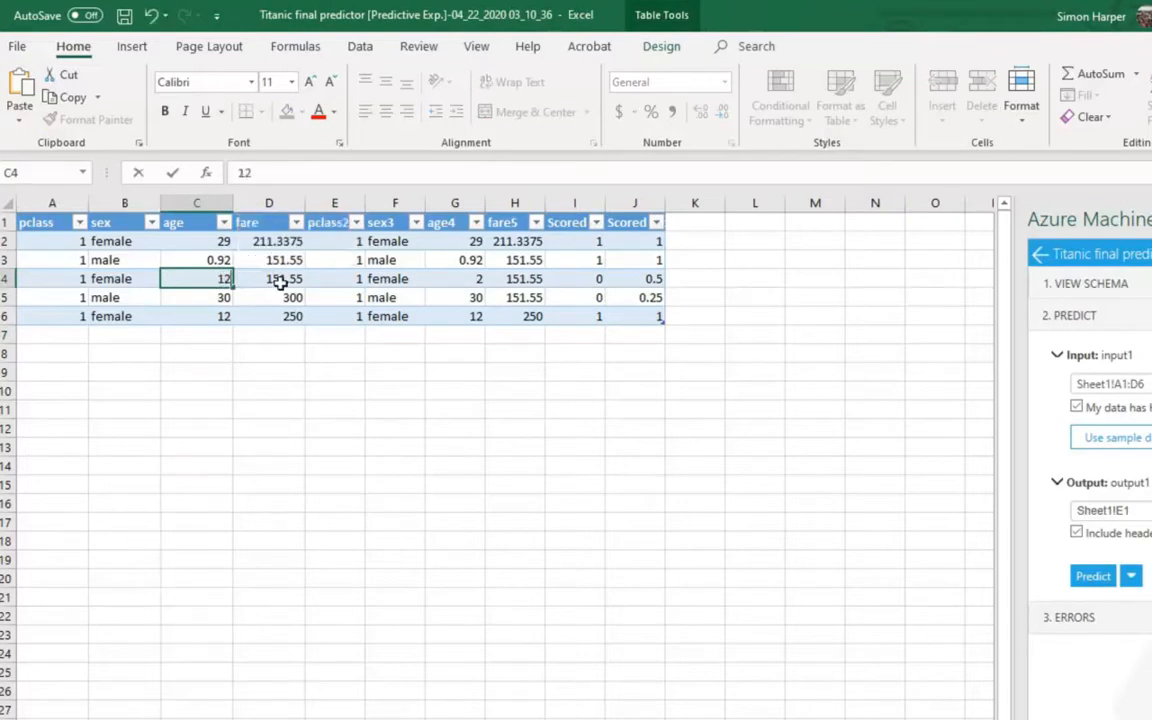
- Set the pclass in row 4 to 2, rerun the prediction, and check the row's output values
{"action": "left_click", "coordinate": [78, 278]}
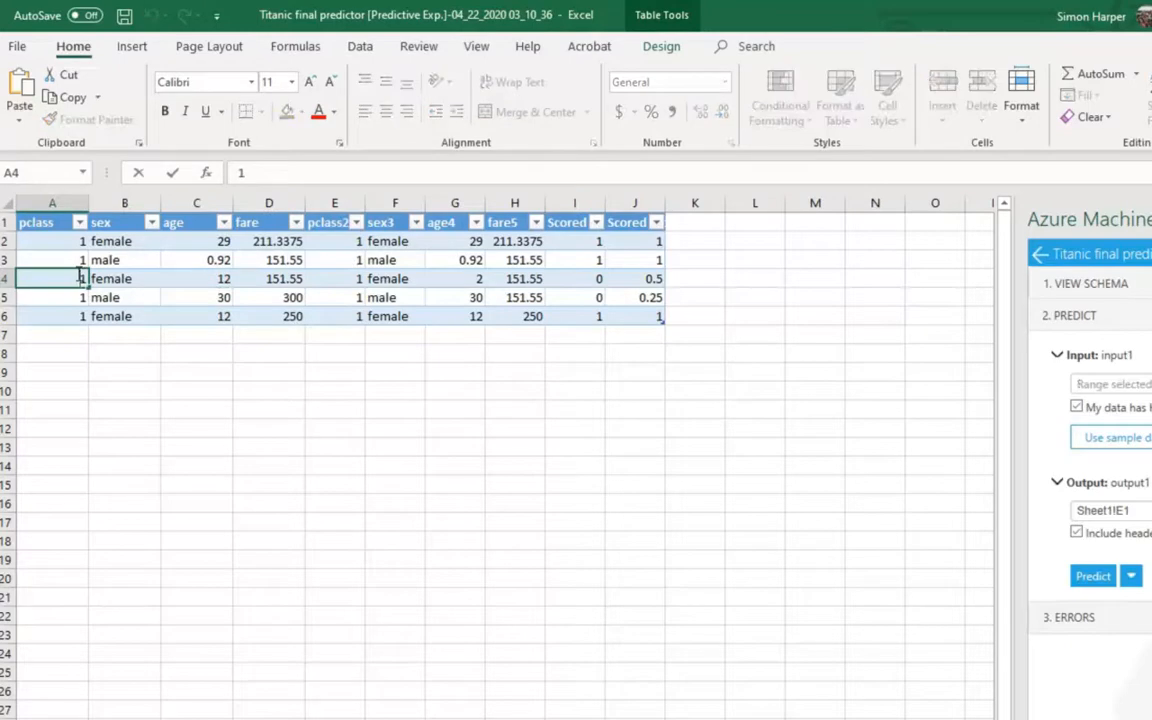
{"action": "double_click", "coordinate": [95, 277]}
{"action": "type", "text": "2"}
{"action": "key", "text": "ctrl+Return"}
{"action": "left_click", "coordinate": [682, 280]}
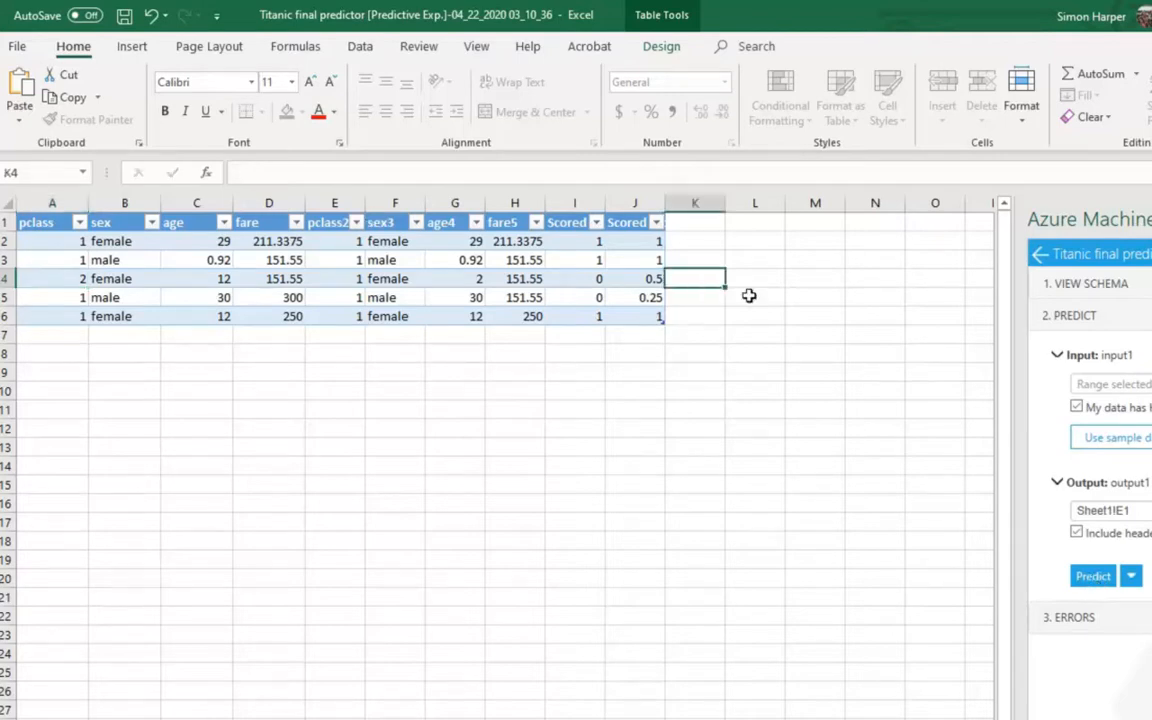
{"action": "left_click", "coordinate": [1093, 579]}
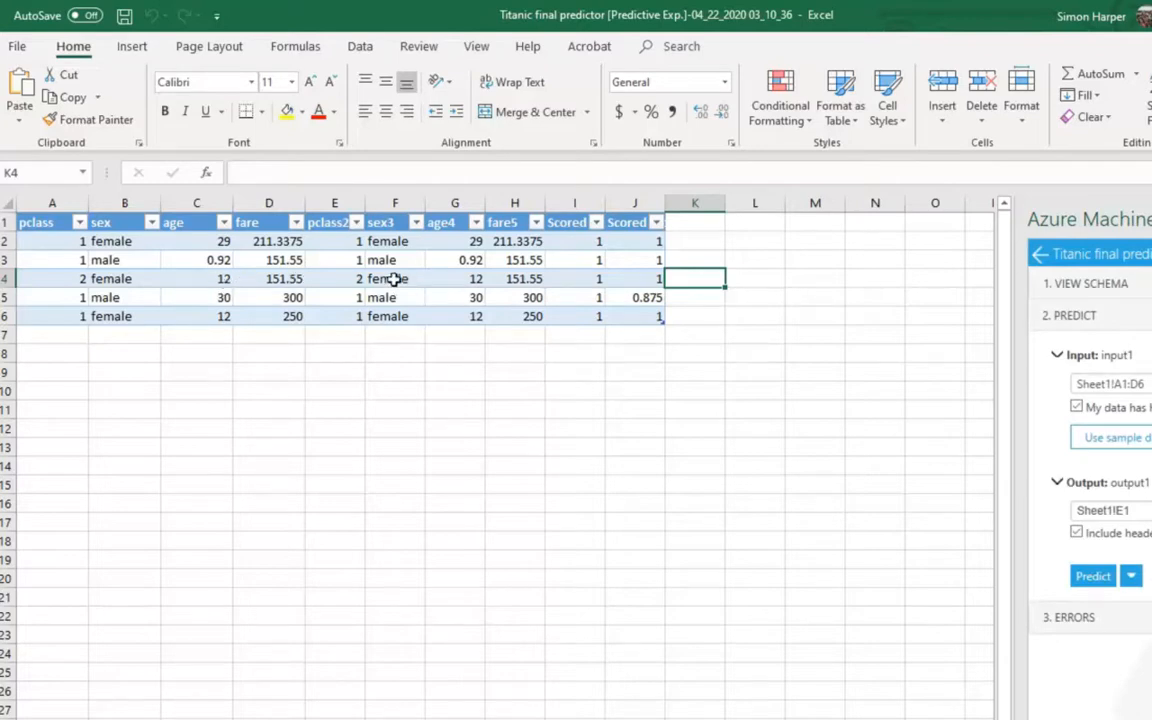
{"action": "left_click", "coordinate": [395, 279]}
{"action": "left_click", "coordinate": [538, 282]}
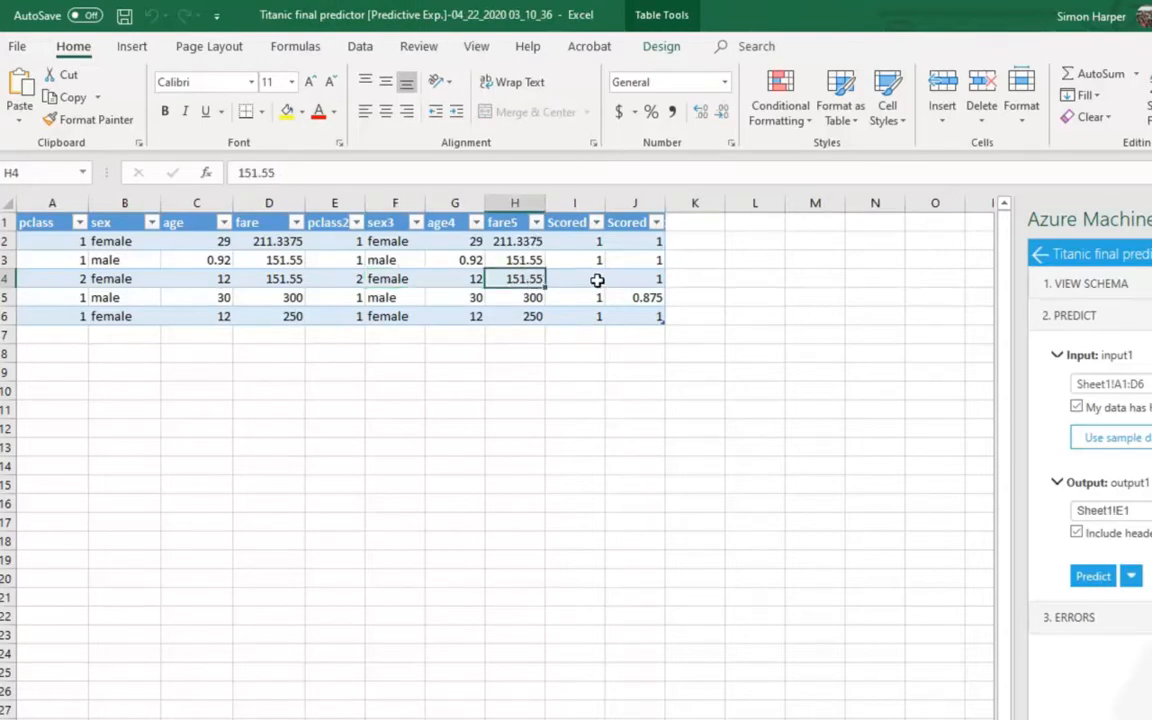
- Change the sex of the passenger in row 4 to lowercase "male"
{"action": "double_click", "coordinate": [141, 279]}
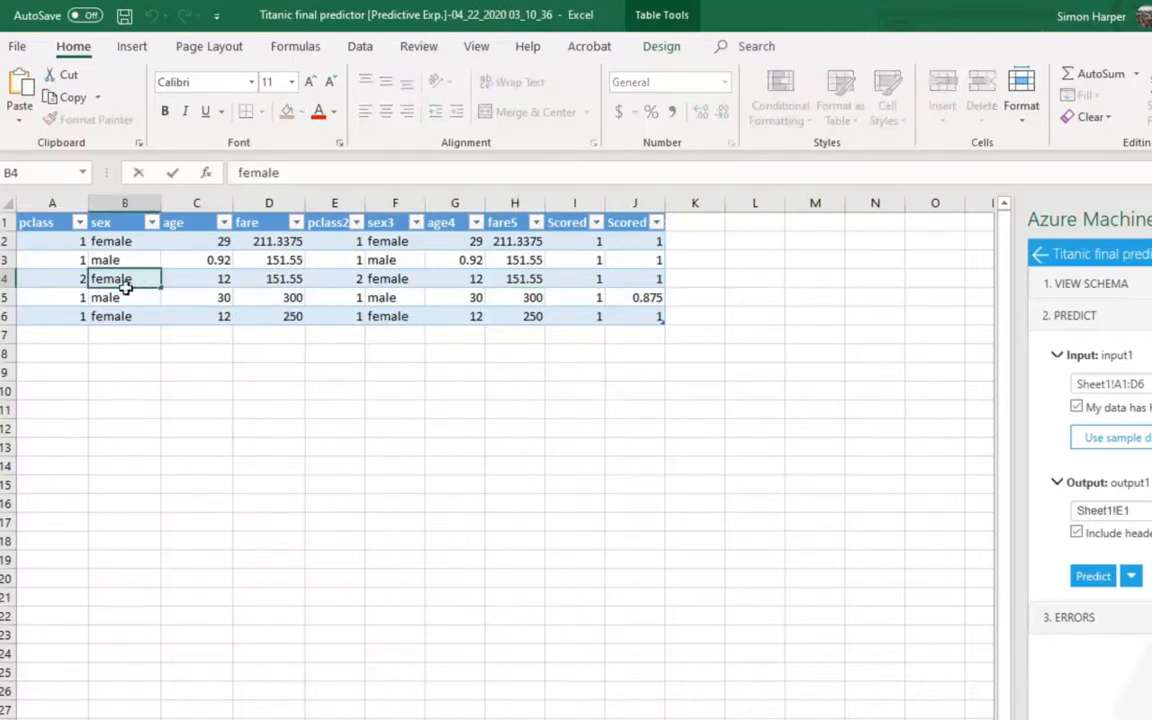
{"action": "double_click", "coordinate": [143, 279]}
{"action": "type", "text": "Male"}
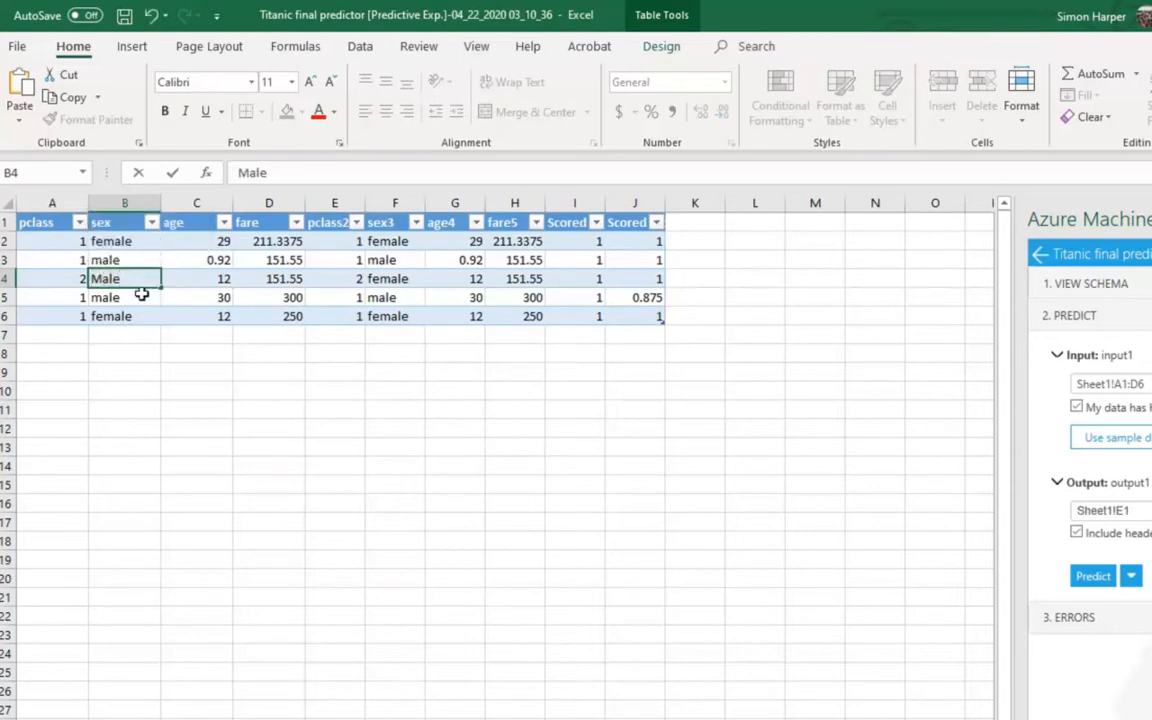
{"action": "left_click", "coordinate": [101, 271]}
{"action": "key", "text": "BackSpace"}
{"action": "type", "text": "m"}
- Set the age in row 4 to 30 and rerun the prediction with the changed passenger data
{"action": "double_click", "coordinate": [216, 277]}
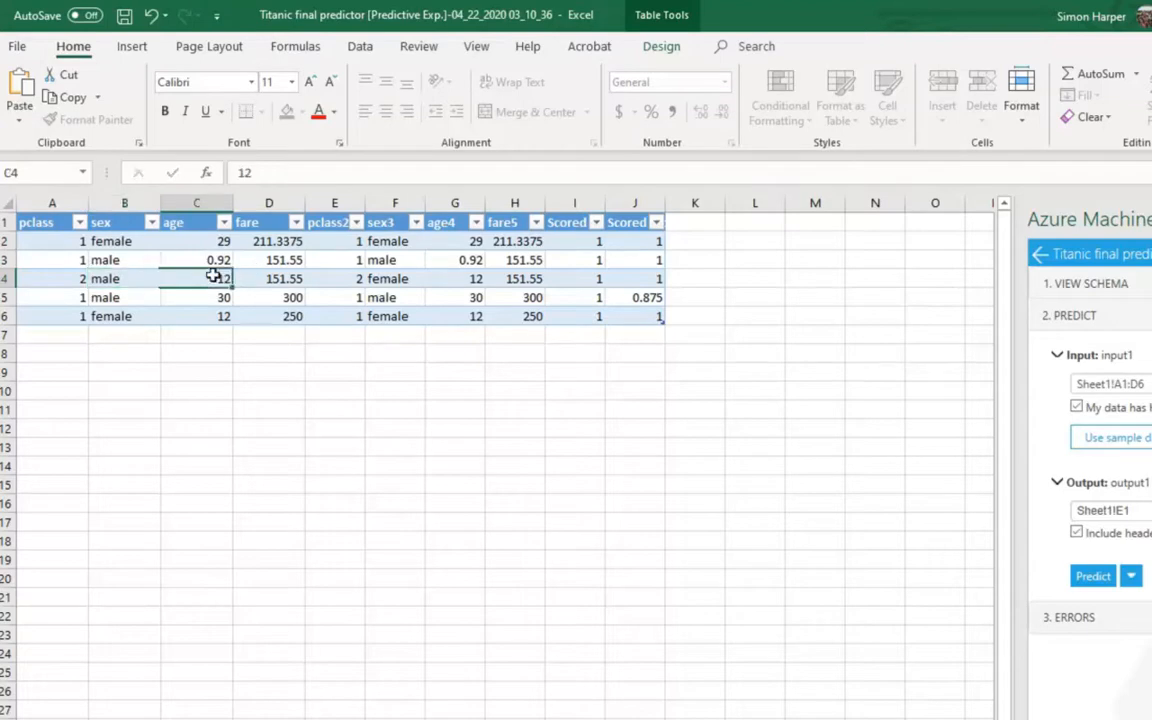
{"action": "left_click_drag", "start_coordinate": [217, 277], "coordinate": [235, 279]}
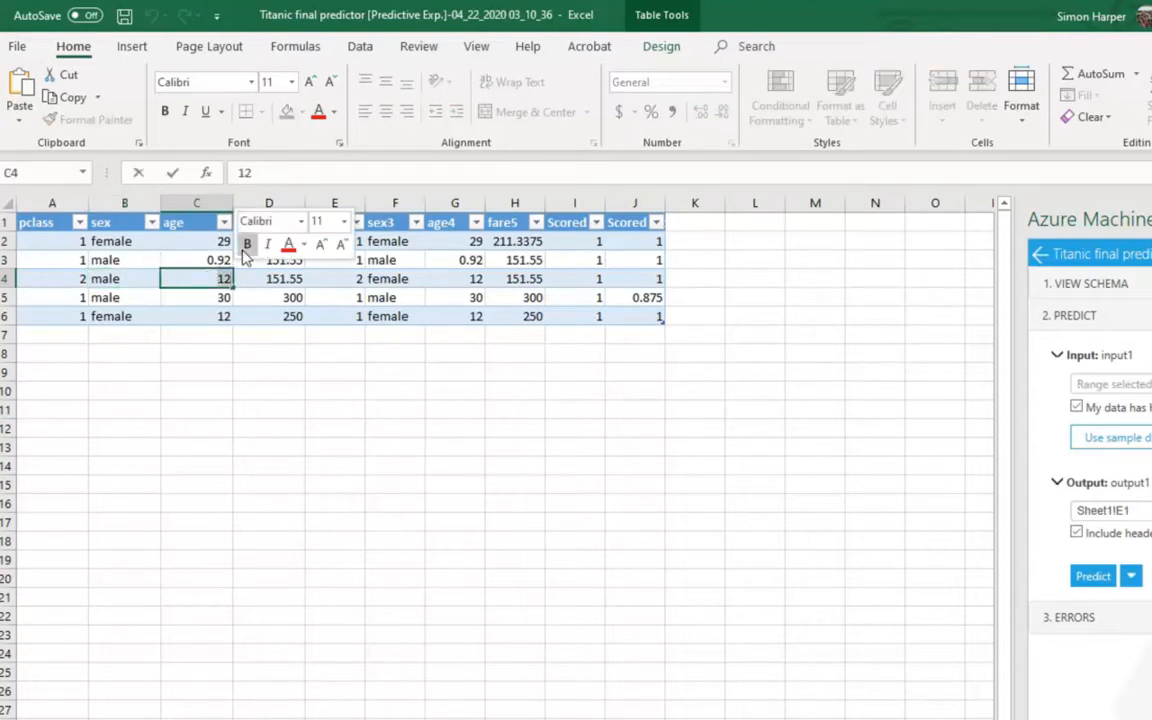
{"action": "type", "text": "30"}
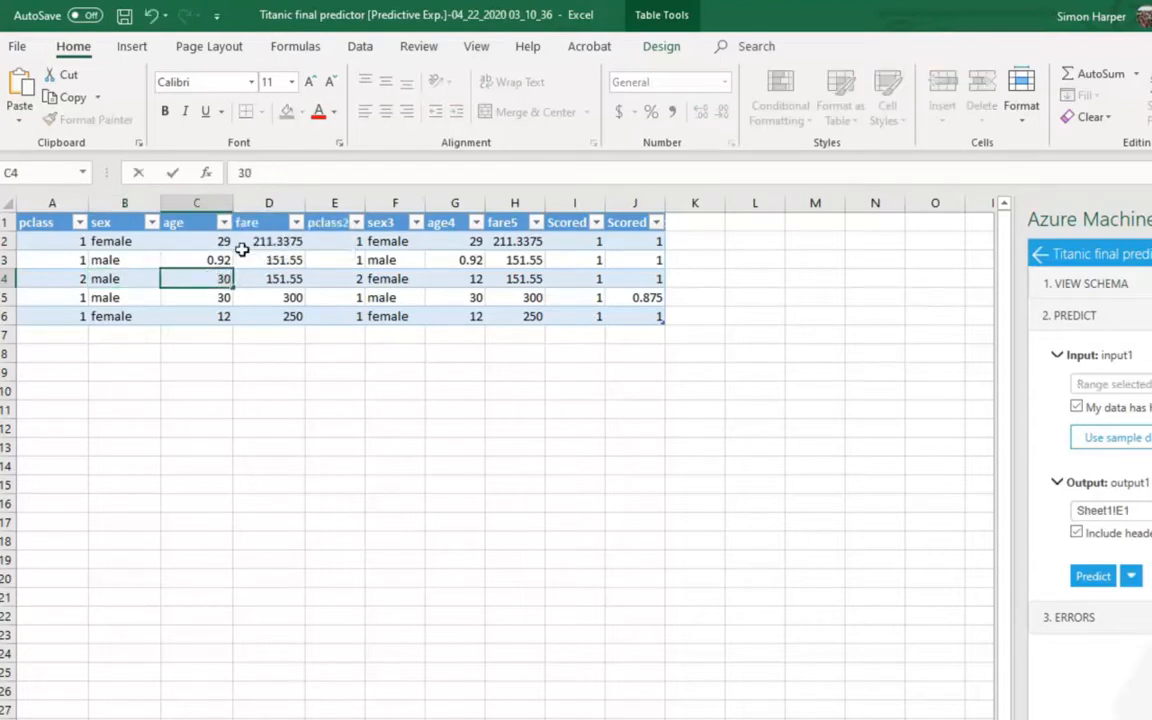
{"action": "left_click", "coordinate": [520, 390]}
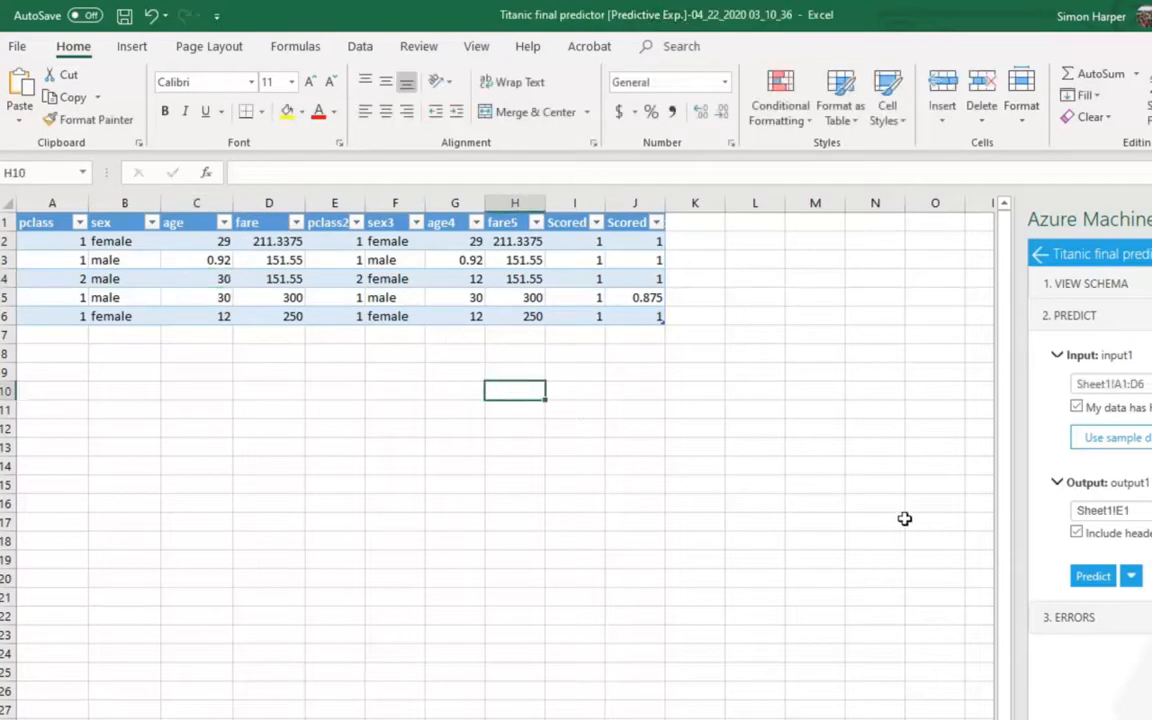
{"action": "left_click", "coordinate": [1091, 578]}
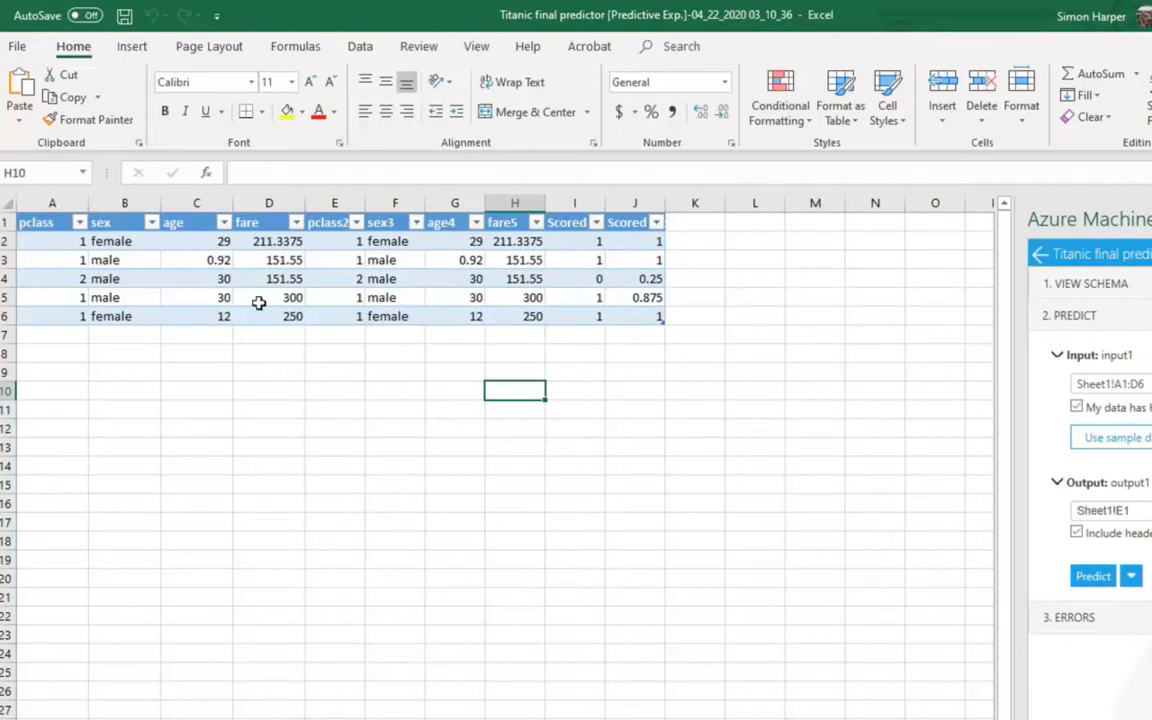